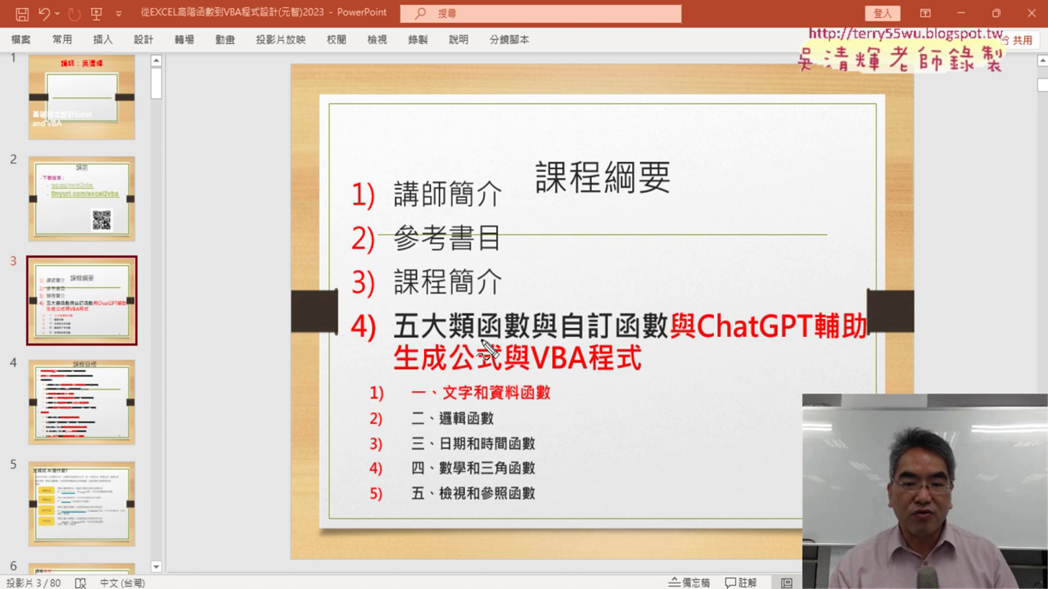
Underline 函數 in item 4 of the outline slide with red pen ink
{"action": "mouse_move", "coordinate": [477, 341]}
{"action": "left_mouse_down"}
{"action": "mouse_move", "coordinate": [524, 342]}
{"action": "mouse_move", "coordinate": [684, 306]}
{"action": "mouse_move", "coordinate": [567, 351]}
{"action": "left_mouse_up"}
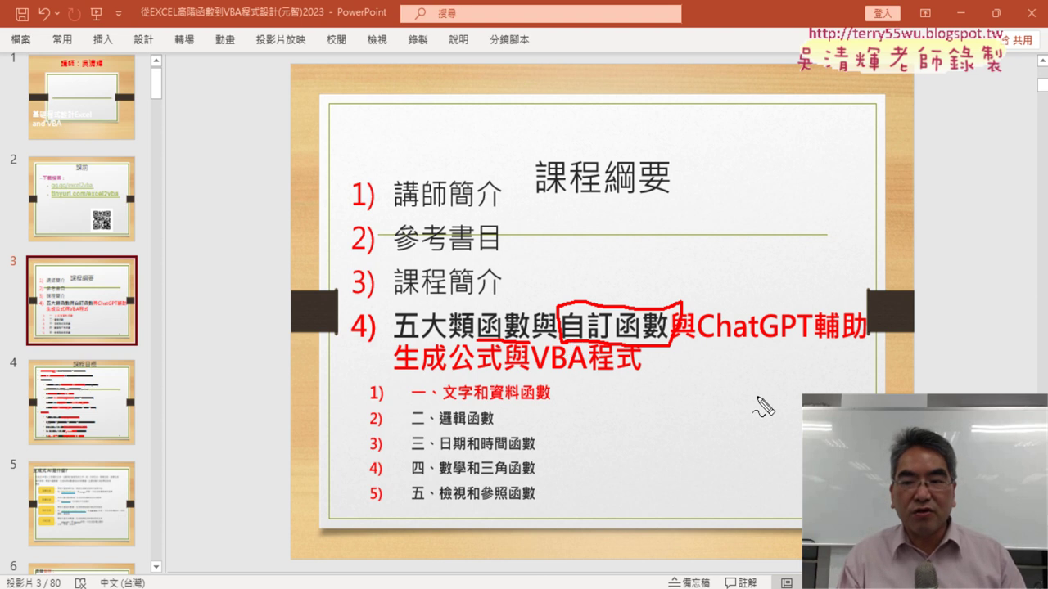
Underline ChatGPT in red ink, then erase all ink marks and leave pen mode
{"action": "left_click_drag", "start_coordinate": [710, 346], "coordinate": [811, 340]}
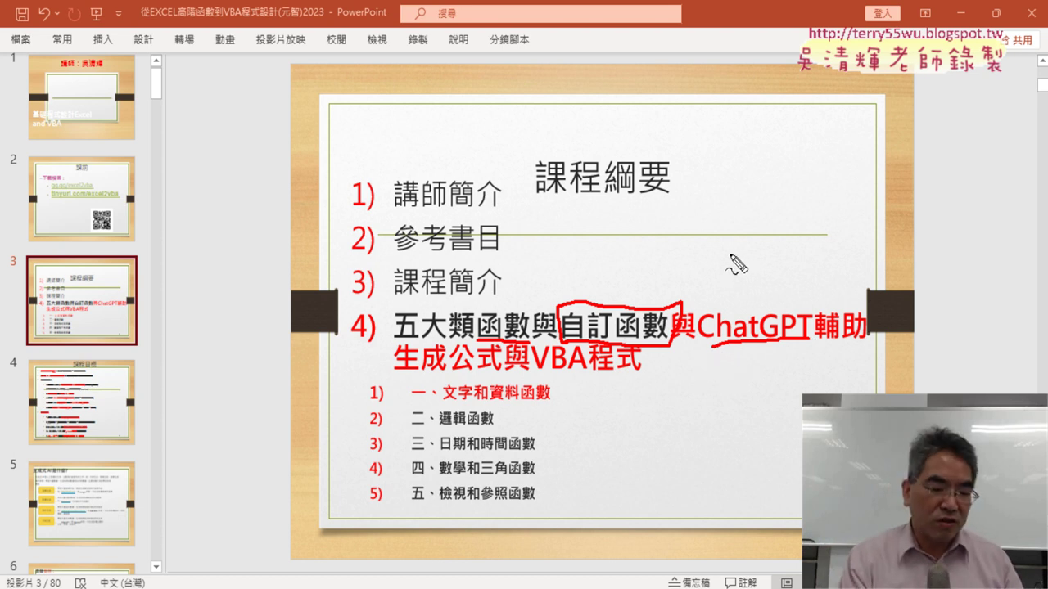
{"action": "key", "text": "Escape"}
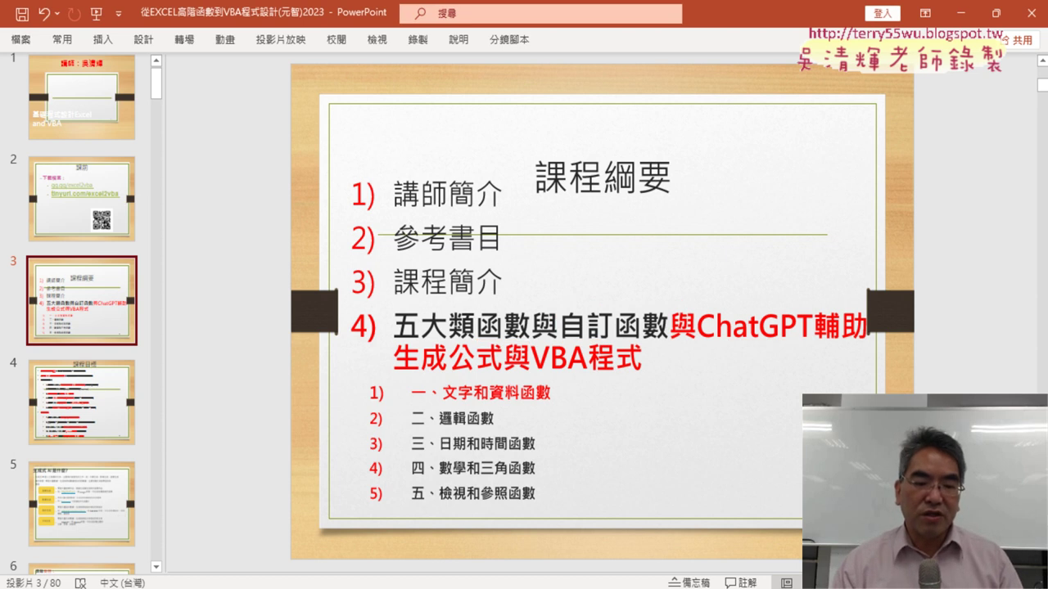
Switch to Chrome, open a new tab and enter GEMINI in the address bar
{"action": "left_click", "coordinate": [219, 569]}
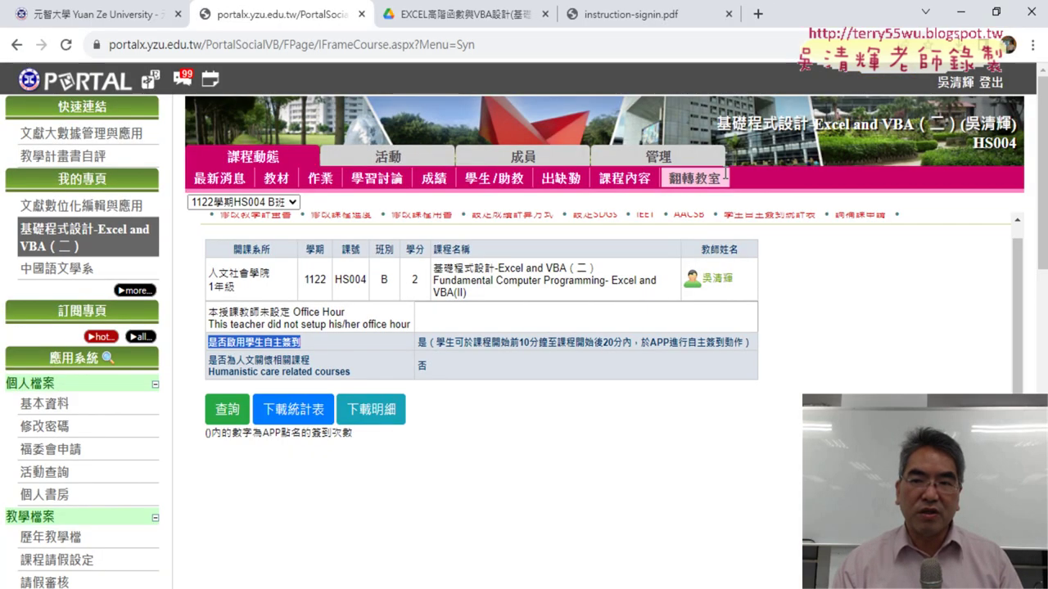
{"action": "left_click", "coordinate": [758, 14]}
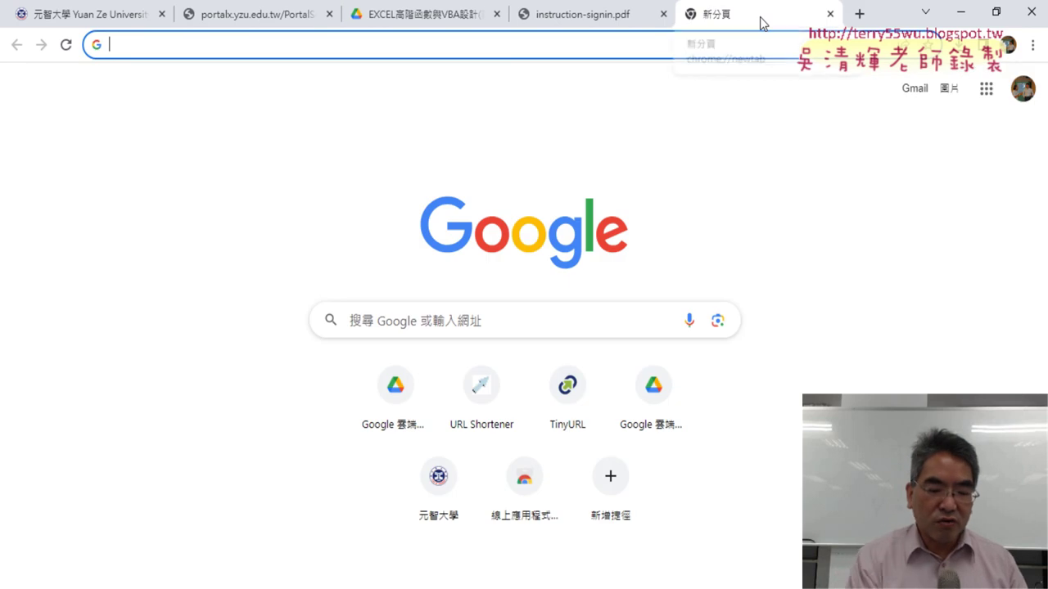
{"action": "type", "text": "G"}
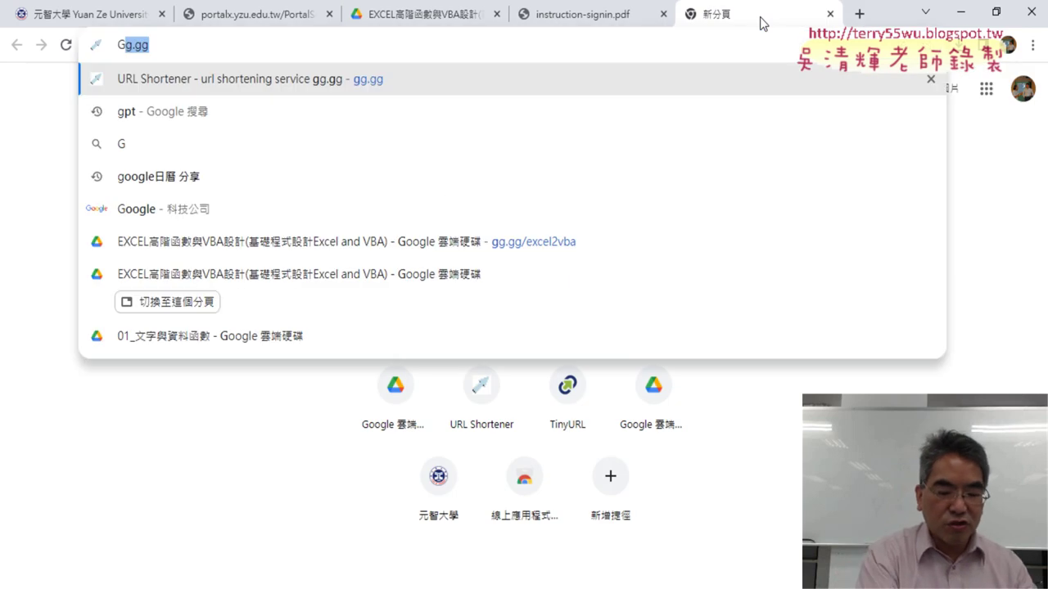
{"action": "type", "text": "EM"}
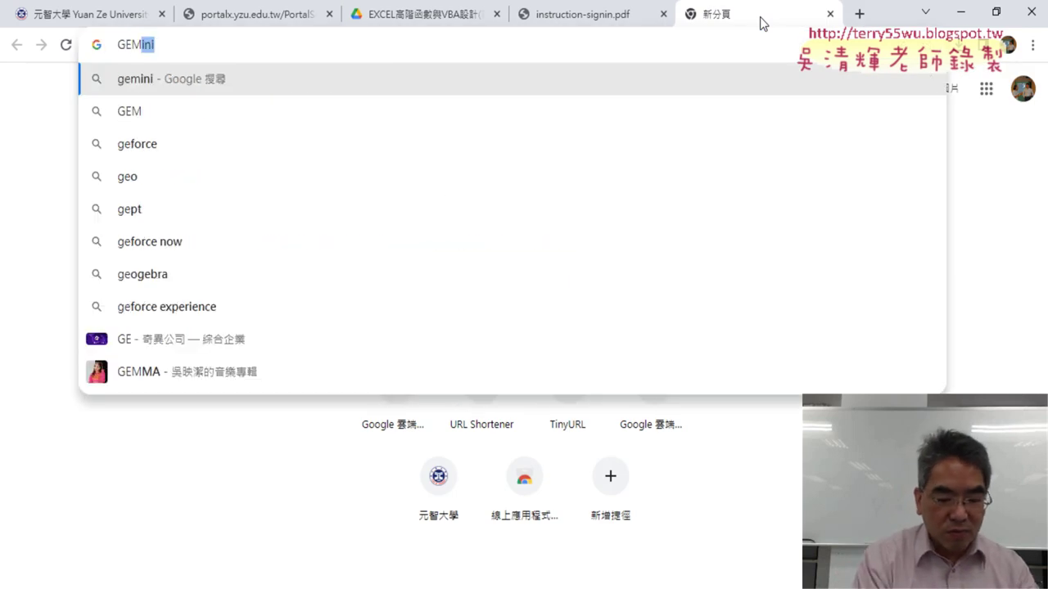
{"action": "type", "text": "INI"}
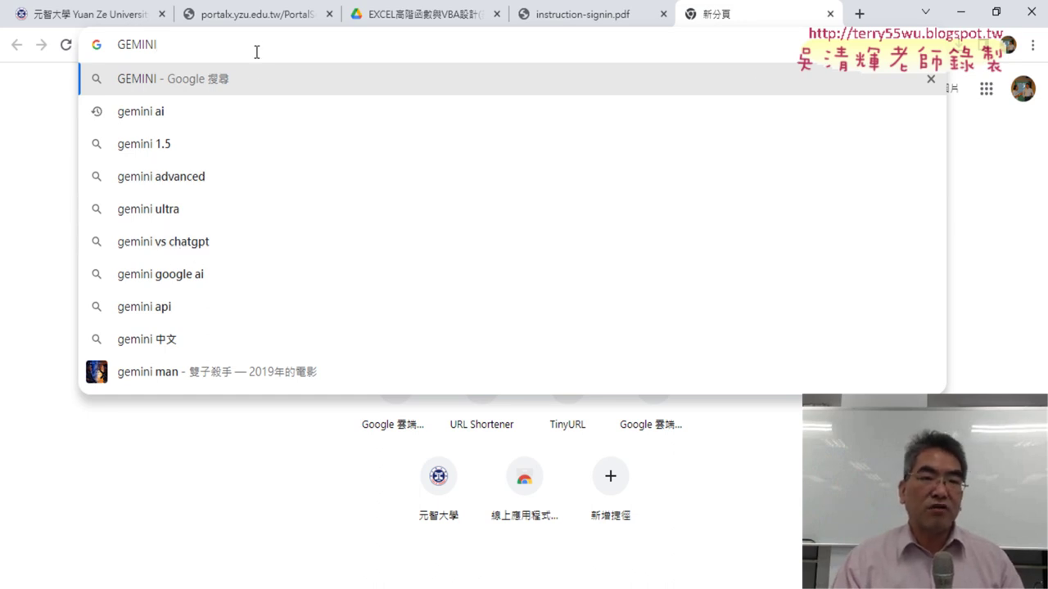
Search Google for GEMINI and skim the results page
{"action": "key", "text": "Return"}
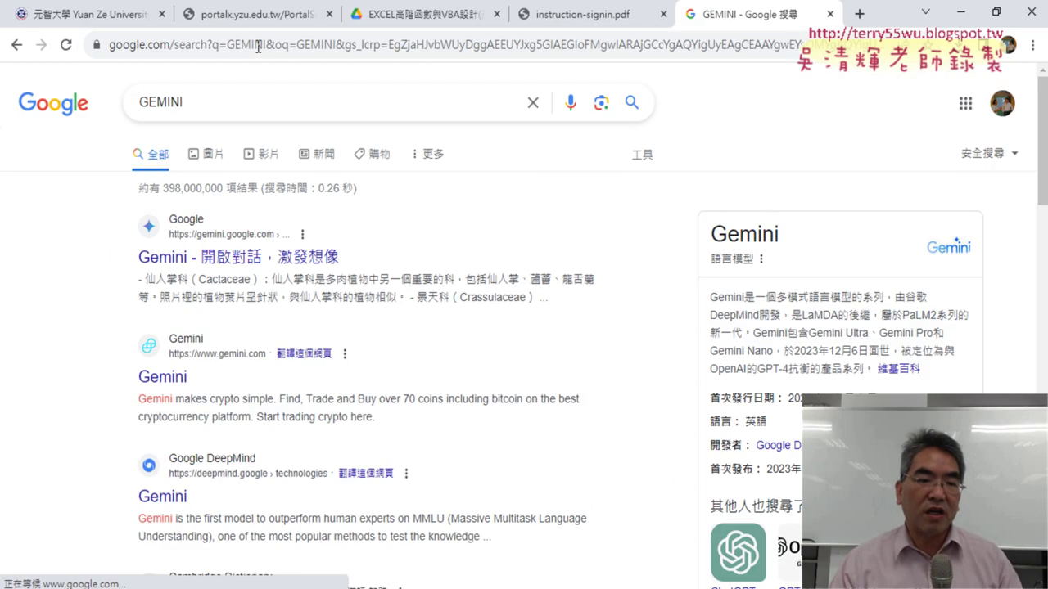
{"action": "scroll", "coordinate": [367, 179], "scroll_direction": "down", "scroll_amount": 3}
{"action": "scroll", "coordinate": [245, 188], "scroll_direction": "up", "scroll_amount": 2}
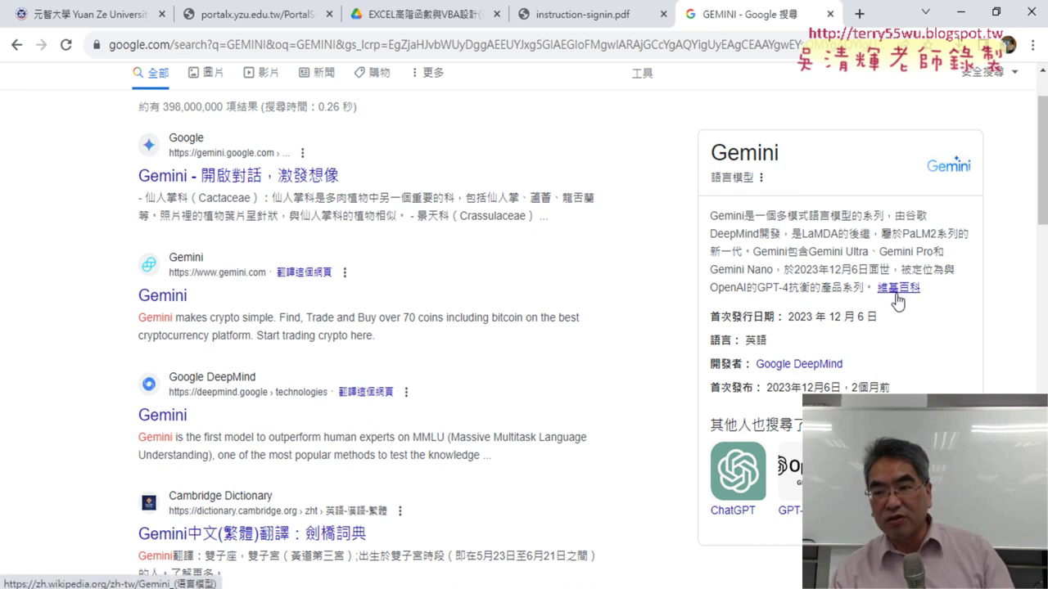
Highlight the Gemini description, GPT-4 comparison and release date 2023年12月6日 in the knowledge panel
{"action": "mouse_move", "coordinate": [910, 269]}
{"action": "left_mouse_down"}
{"action": "mouse_move", "coordinate": [899, 287]}
{"action": "mouse_move", "coordinate": [792, 294]}
{"action": "left_mouse_up"}
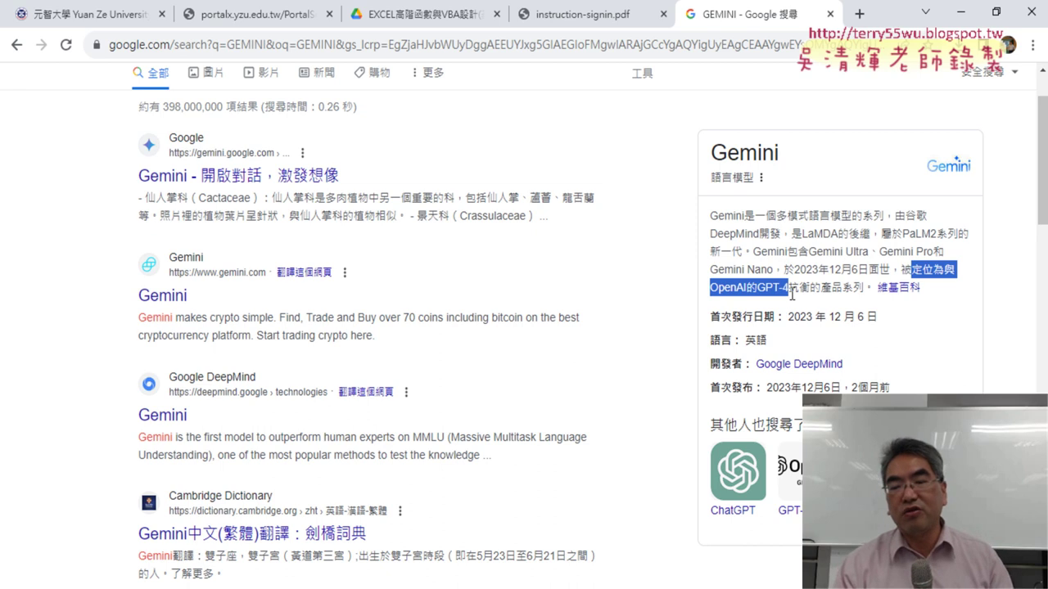
{"action": "left_click_drag", "start_coordinate": [792, 294], "coordinate": [857, 288]}
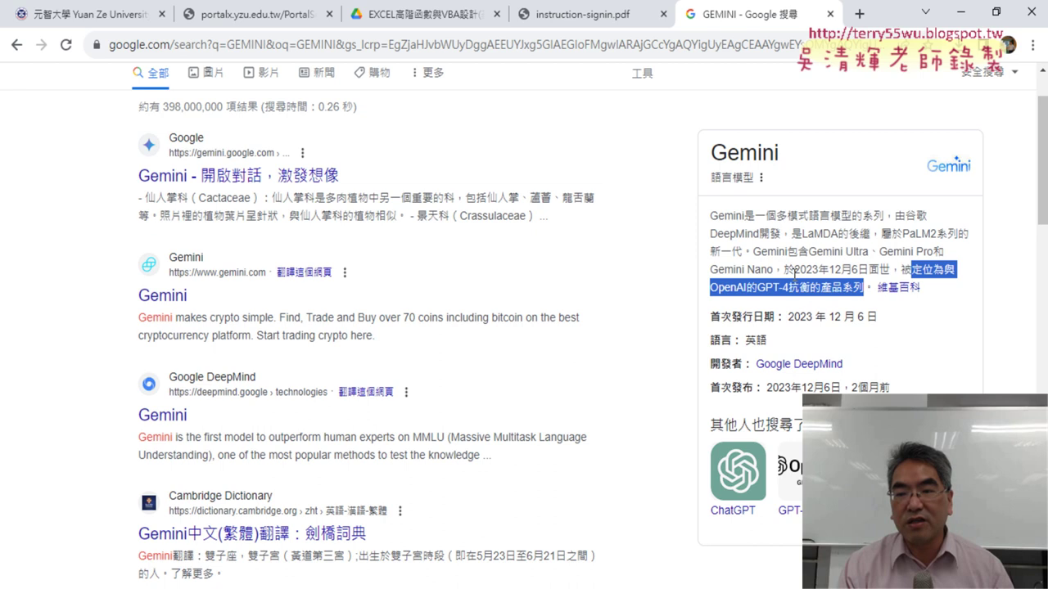
{"action": "left_click_drag", "start_coordinate": [795, 270], "coordinate": [868, 270]}
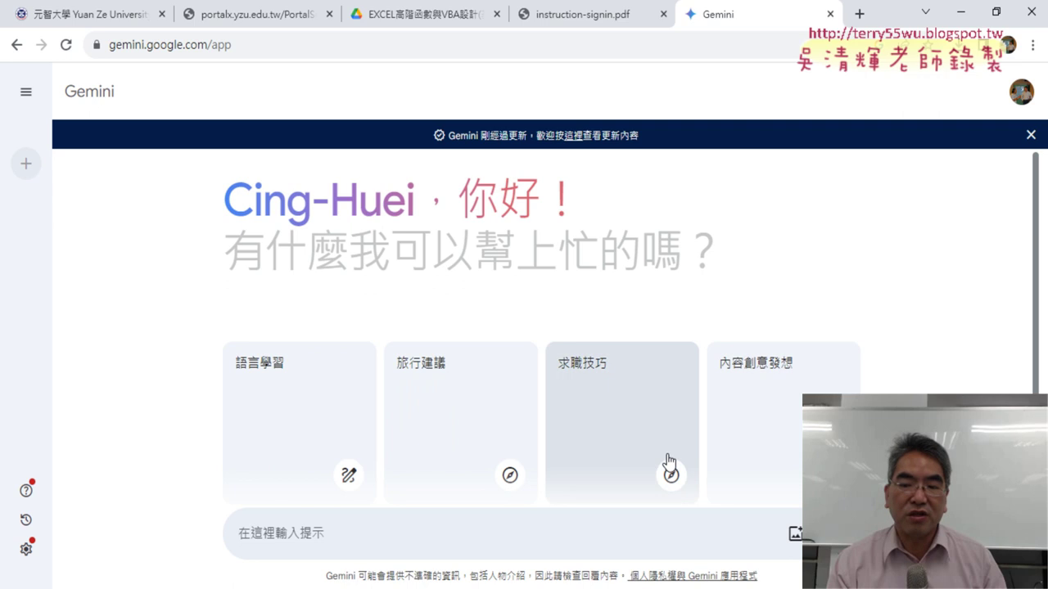
{"action": "scroll", "coordinate": [573, 475], "scroll_direction": "down", "scroll_amount": 2}
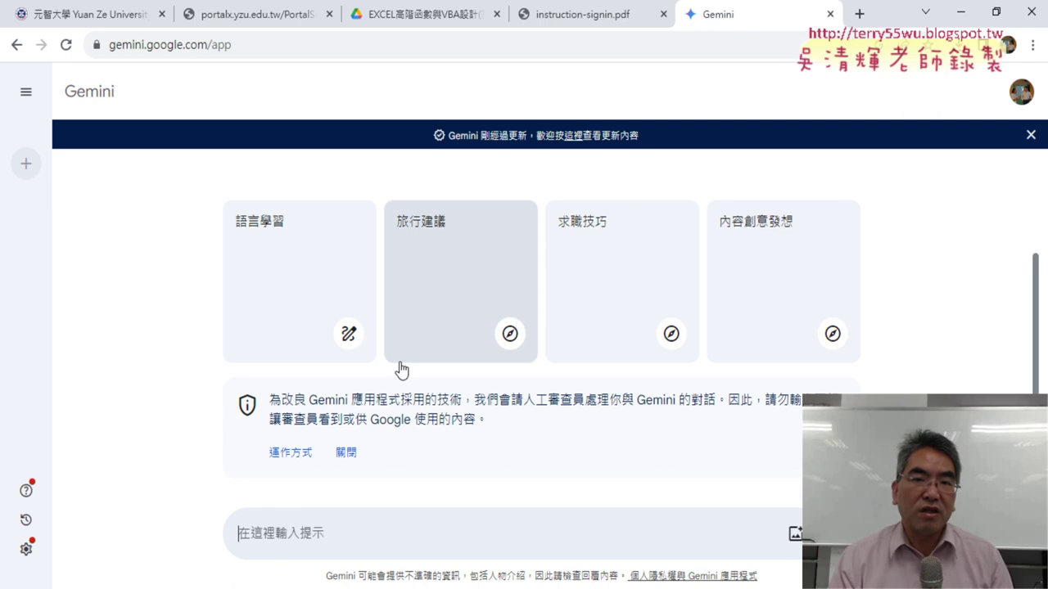
In Drive, go to _雲端白板畫面 > 01_文字與資料函數 and bring up 範例_選課資料.xlsx's actions menu
{"action": "left_click", "coordinate": [436, 22]}
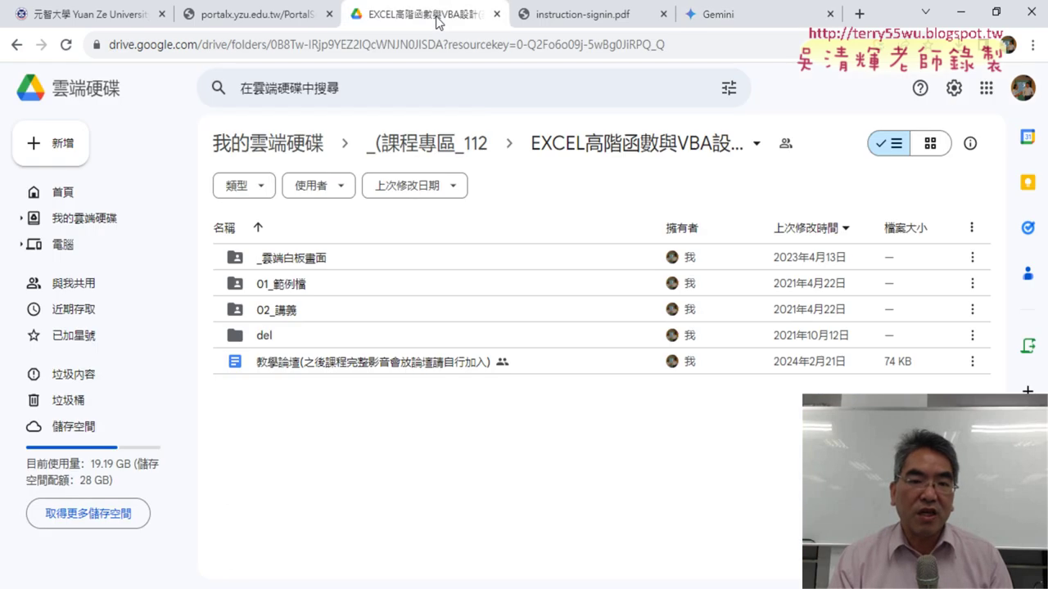
{"action": "double_click", "coordinate": [309, 264]}
{"action": "double_click", "coordinate": [289, 259]}
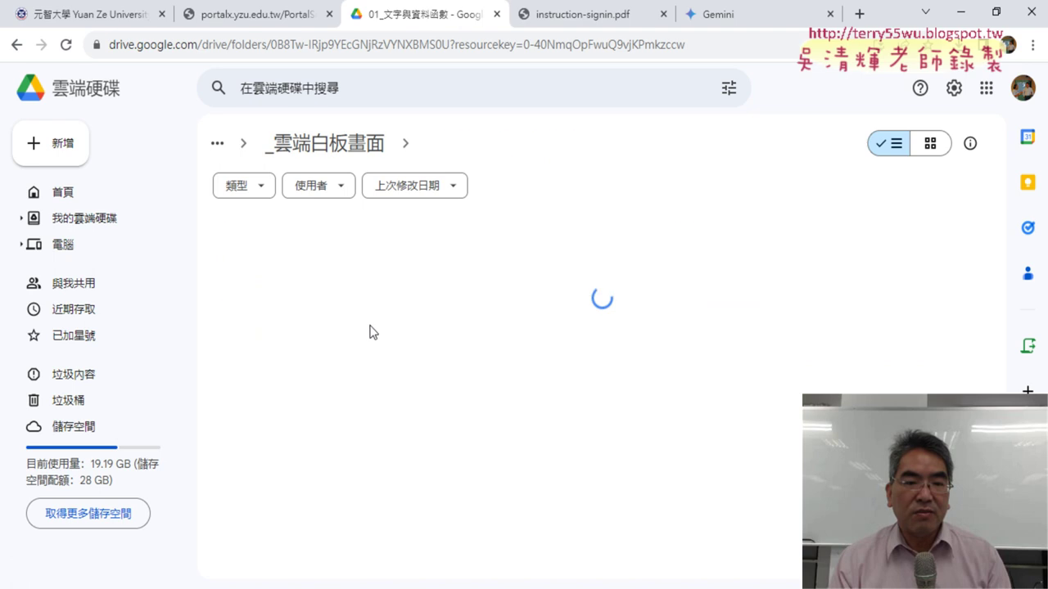
{"action": "scroll", "coordinate": [395, 337], "scroll_direction": "down", "scroll_amount": 2}
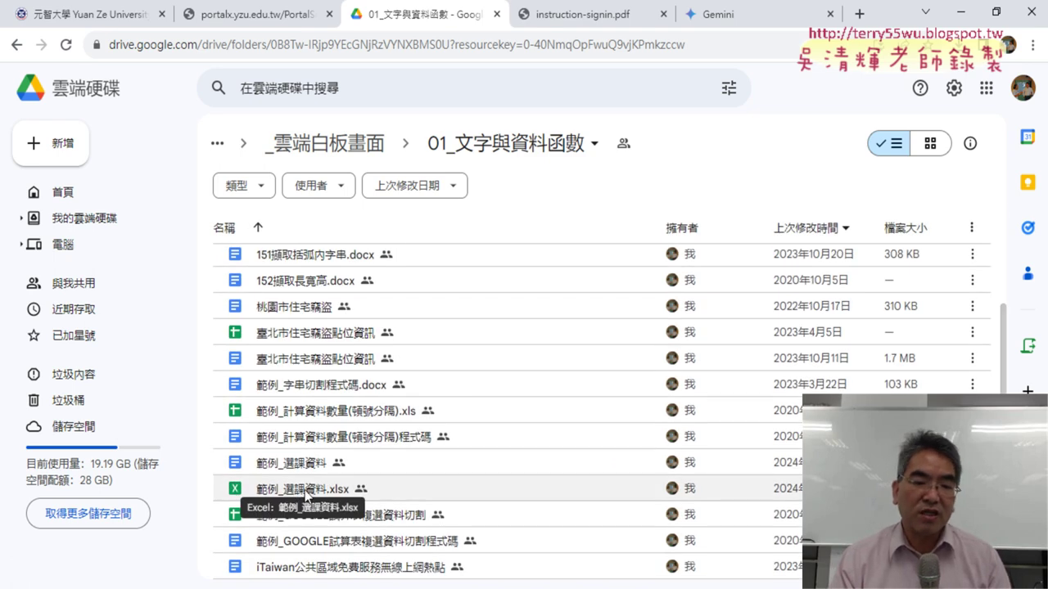
{"action": "right_click", "coordinate": [305, 491]}
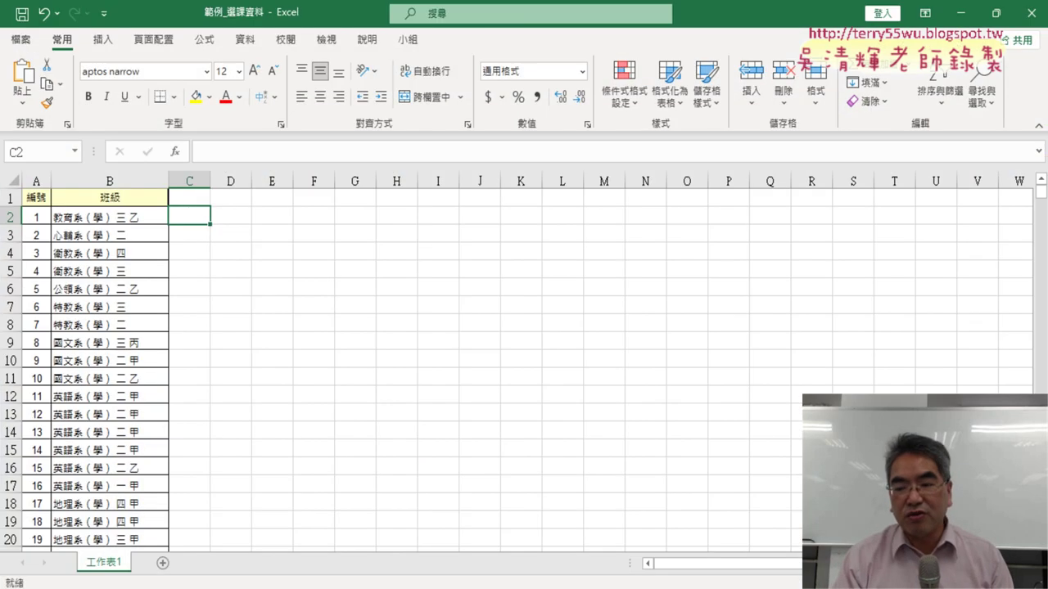
Check the 編號 and 班級 headers, then start a Chinese entry 《 in cell C1
{"action": "scroll", "coordinate": [326, 417], "scroll_direction": "up", "scroll_amount": 4}
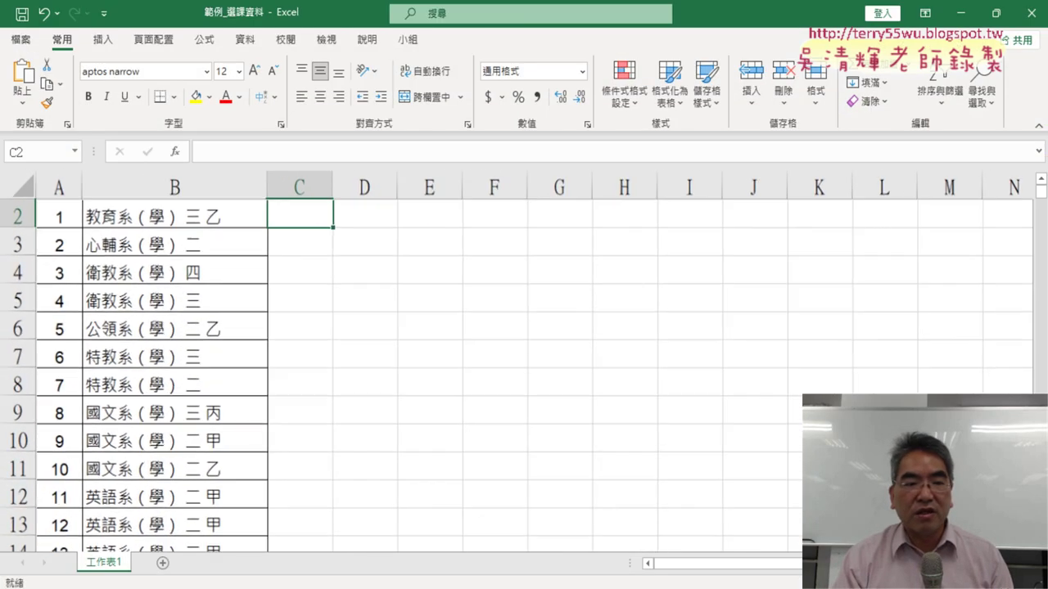
{"action": "left_click", "coordinate": [53, 215]}
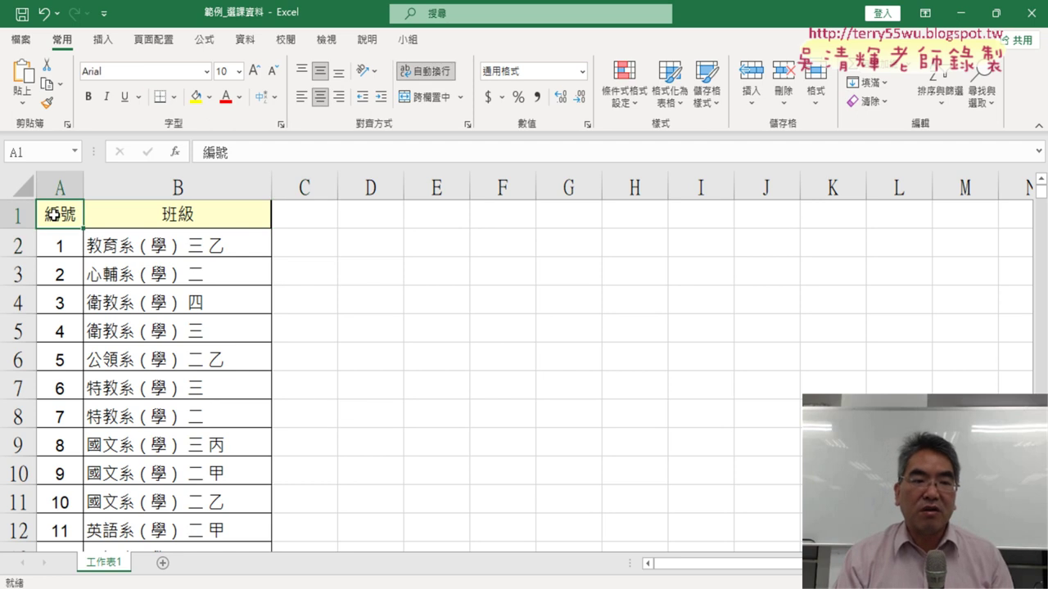
{"action": "left_click", "coordinate": [165, 222]}
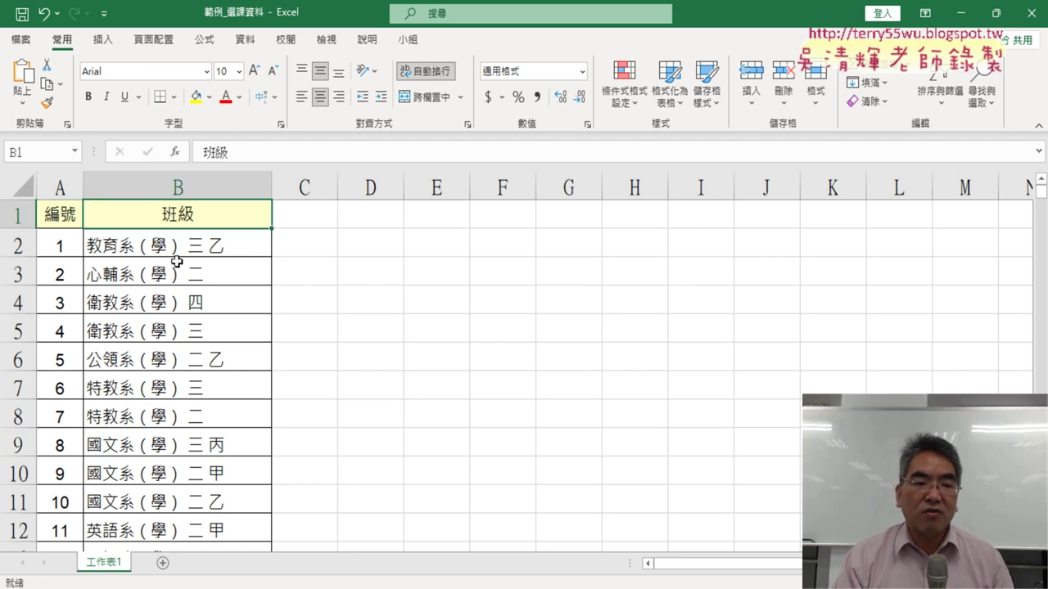
{"action": "left_click", "coordinate": [320, 217]}
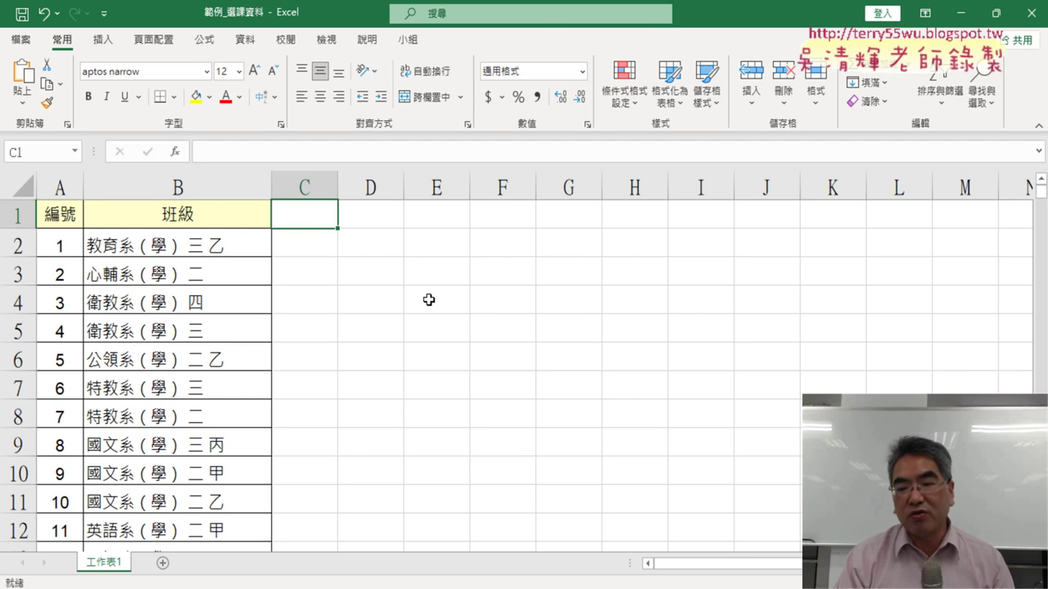
{"action": "key", "text": "super+space"}
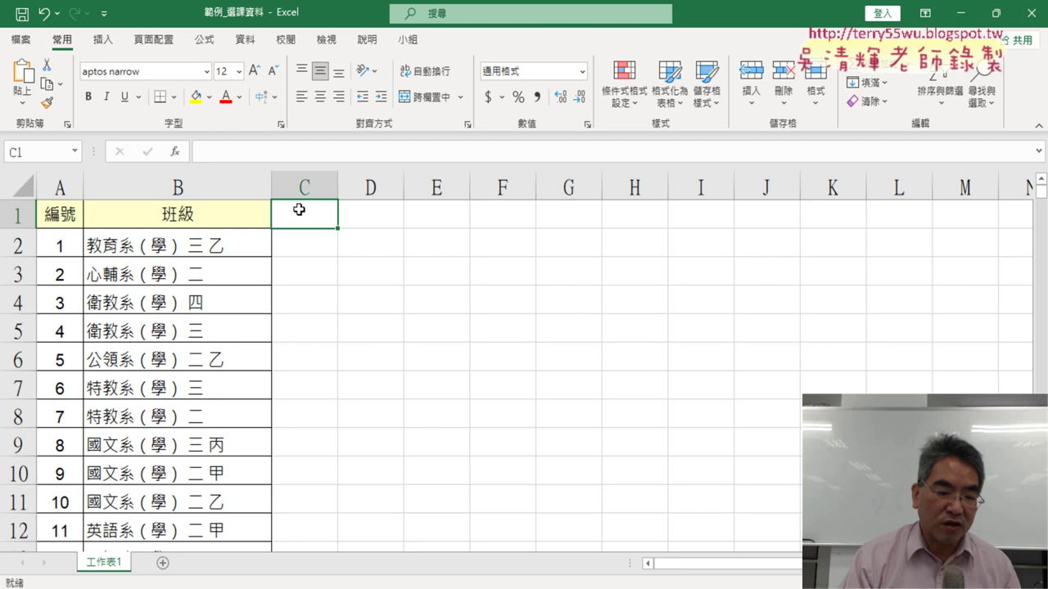
{"action": "type", "text": "g"}
{"action": "key", "text": "BackSpace"}
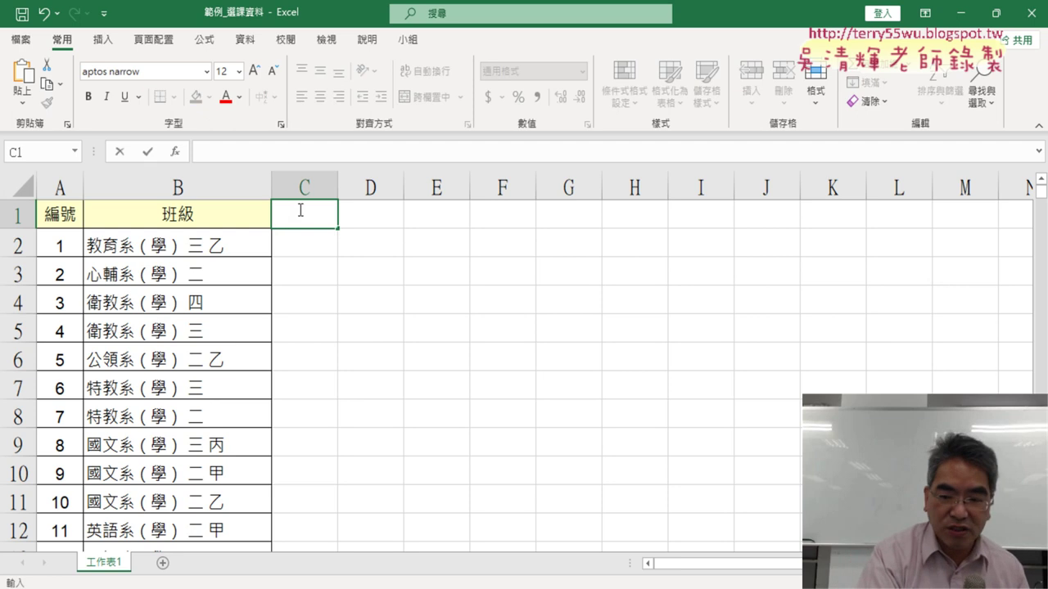
{"action": "type", "text": "《"}
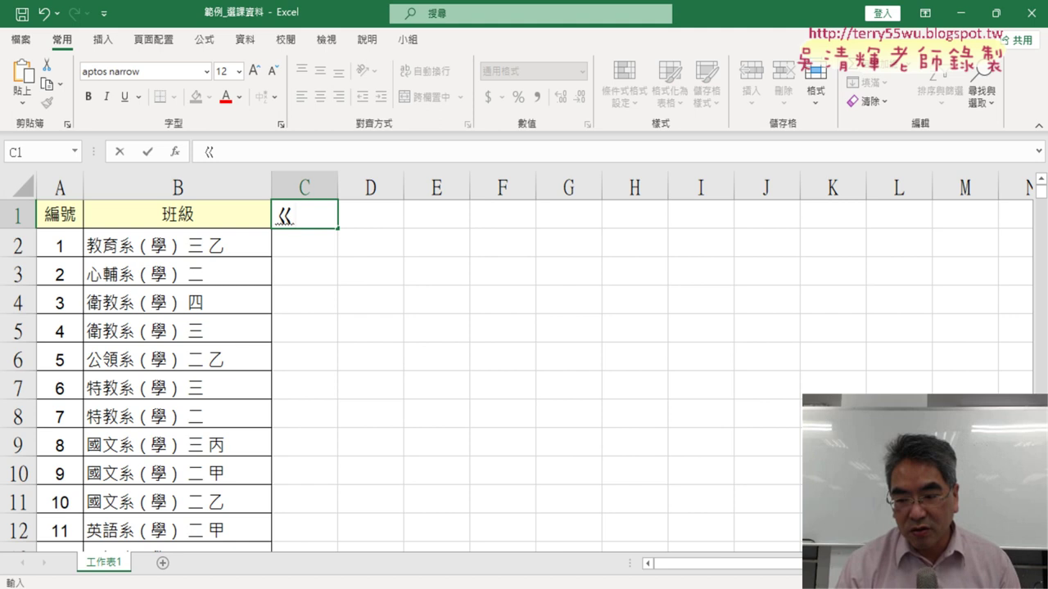
Set the Bopomofo IME keyboard layout to 倚天注音 in its key-assignment settings
{"action": "left_click", "coordinate": [931, 350]}
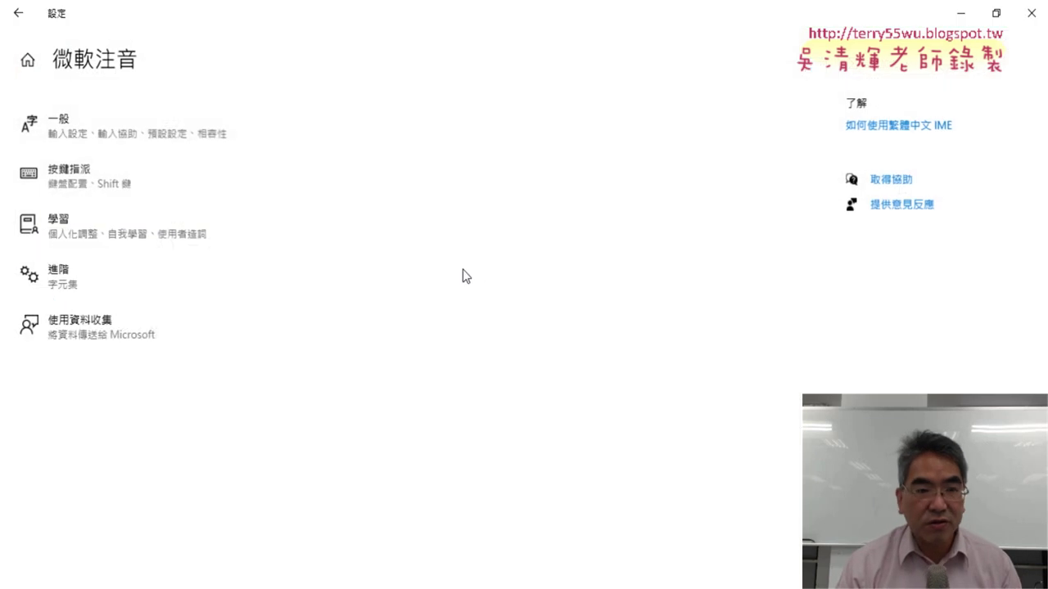
{"action": "left_click", "coordinate": [84, 188]}
{"action": "left_click", "coordinate": [91, 174]}
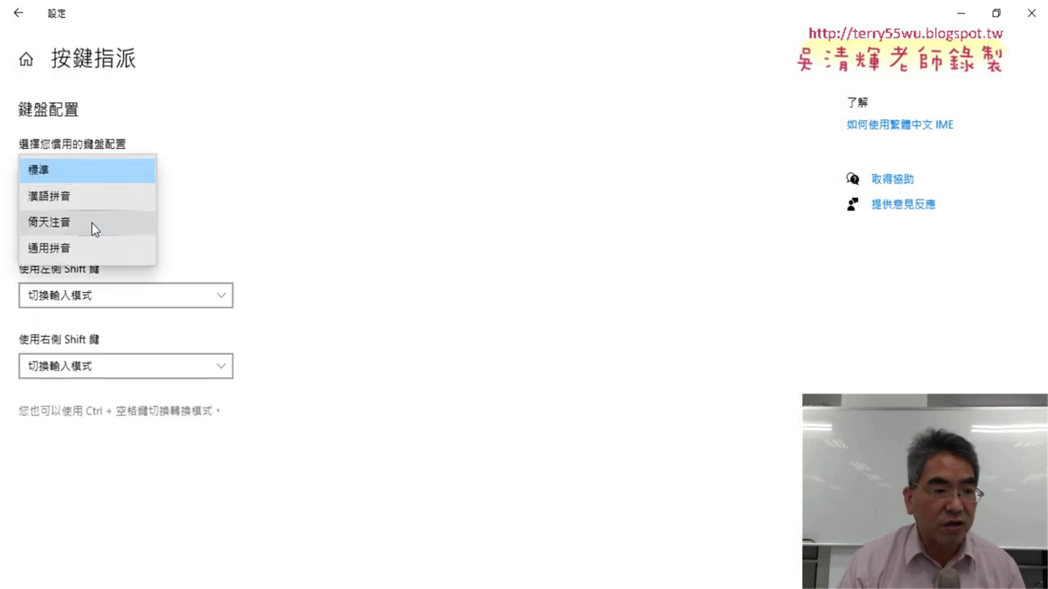
{"action": "left_click", "coordinate": [91, 223]}
{"action": "left_click", "coordinate": [1031, 13]}
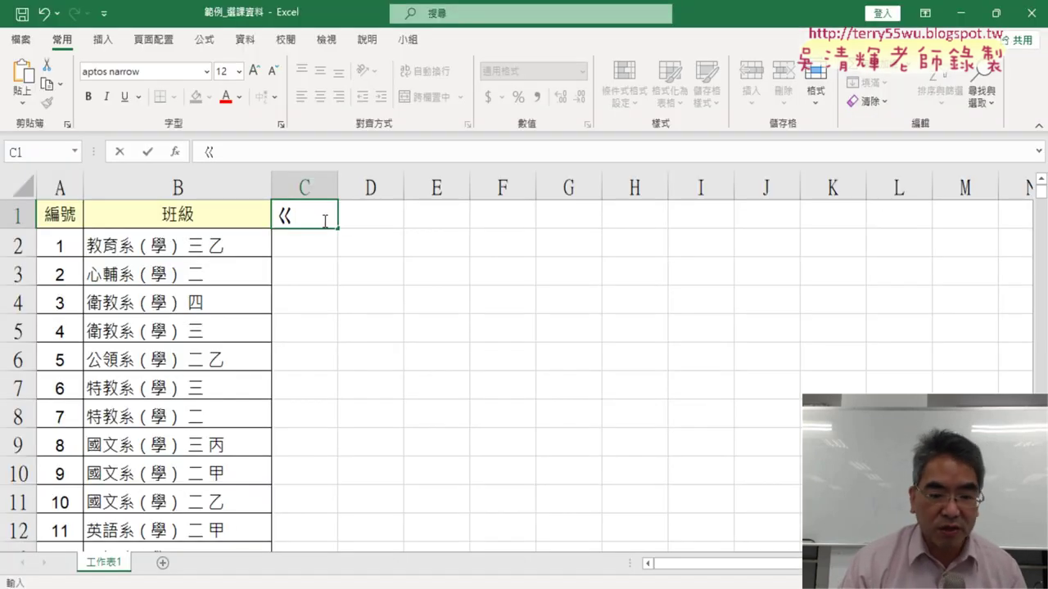
Enter the header 系所 in cell C1 using the Bopomofo IME
{"action": "key", "text": "BackSpace"}
{"action": "type", "text": "ce4"}
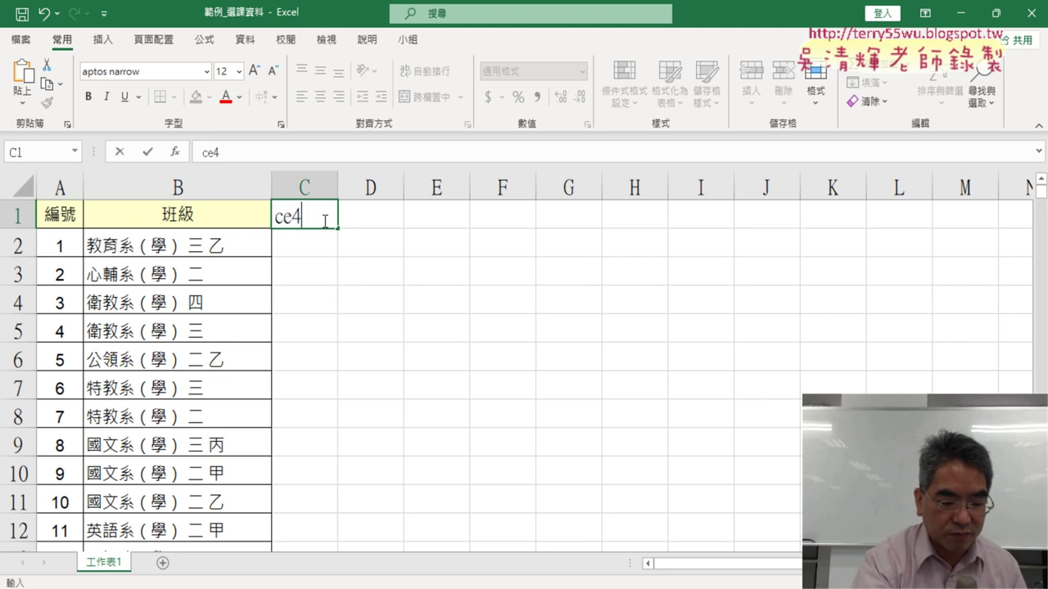
{"action": "type", "text": "sxq3"}
{"action": "key", "text": "BackSpace"}
{"action": "key", "text": "BackSpace"}
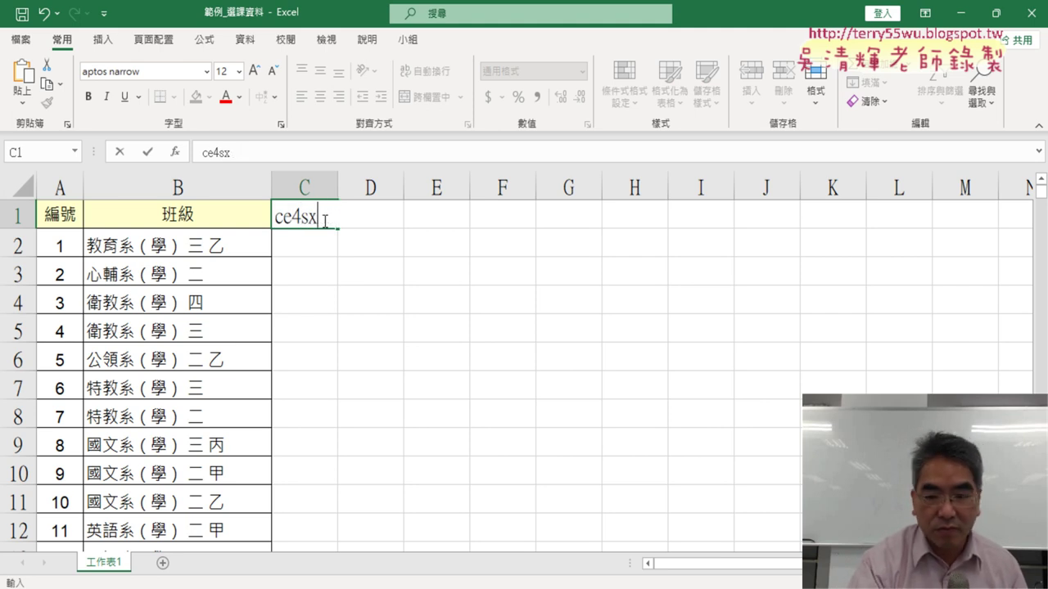
{"action": "key", "text": "BackSpace"}
{"action": "key", "text": "BackSpace"}
{"action": "key", "text": "BackSpace"}
{"action": "key", "text": "BackSpace"}
{"action": "key", "text": "BackSpace"}
{"action": "type", "text": "vu"}
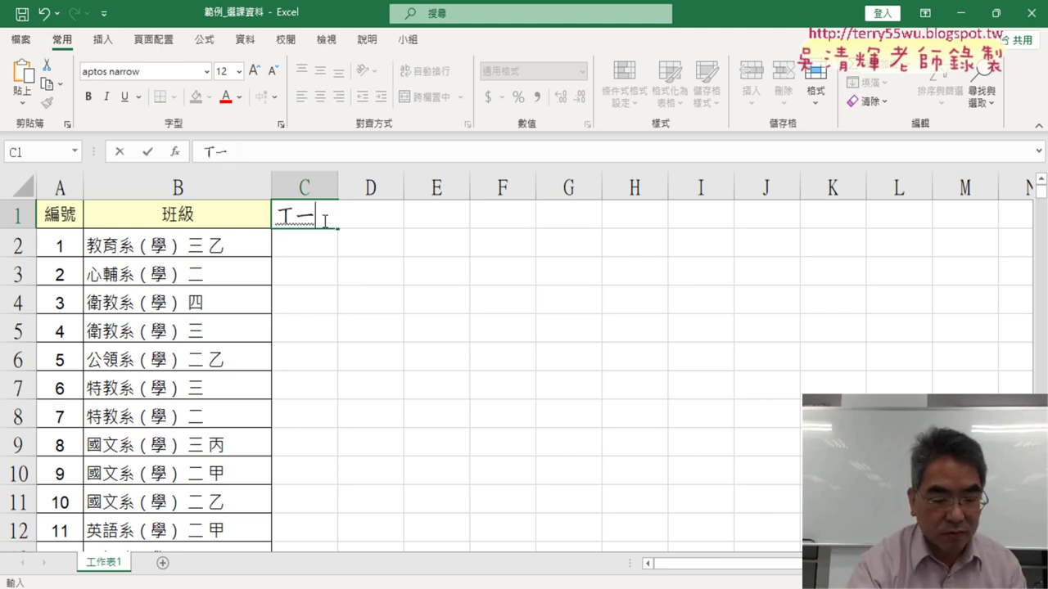
{"action": "type", "text": "4n"}
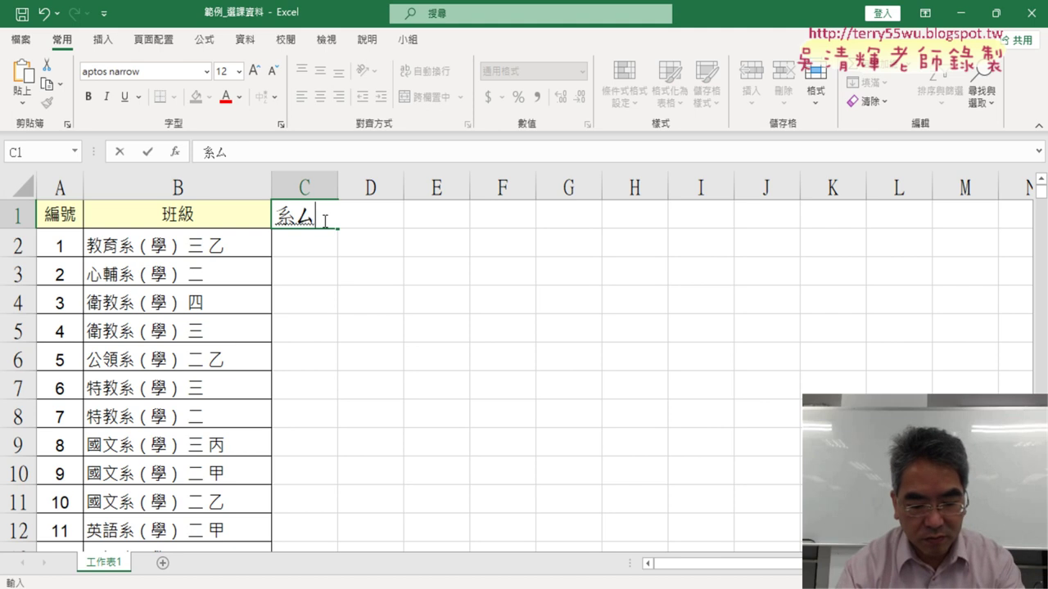
{"action": "type", "text": "ji3"}
{"action": "key", "text": "Return"}
{"action": "key", "text": "Return"}
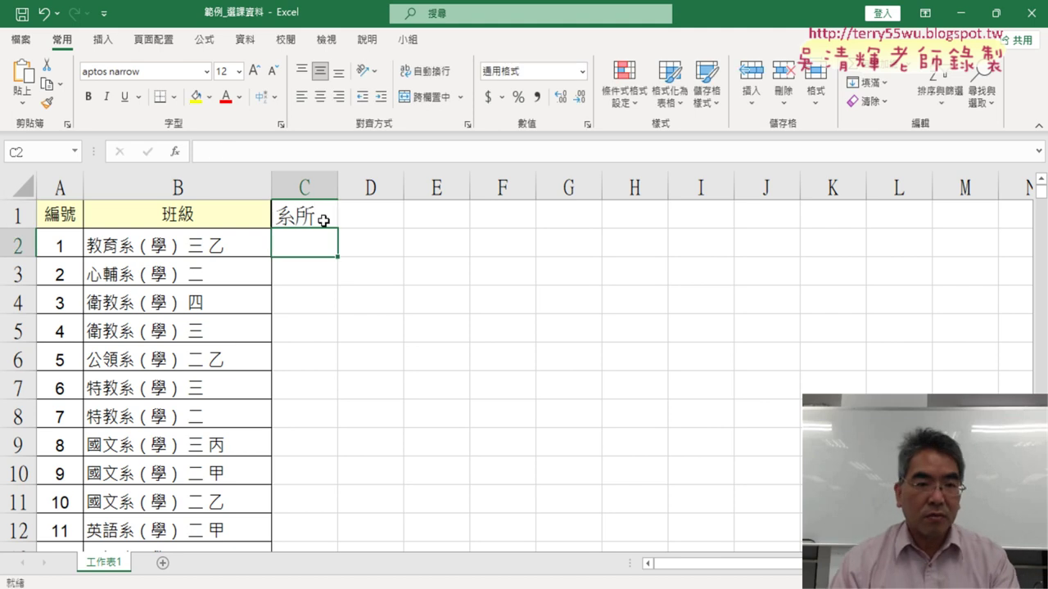
Copy the 班級 header's formatting onto C1 with Format Painter
{"action": "left_click", "coordinate": [210, 218]}
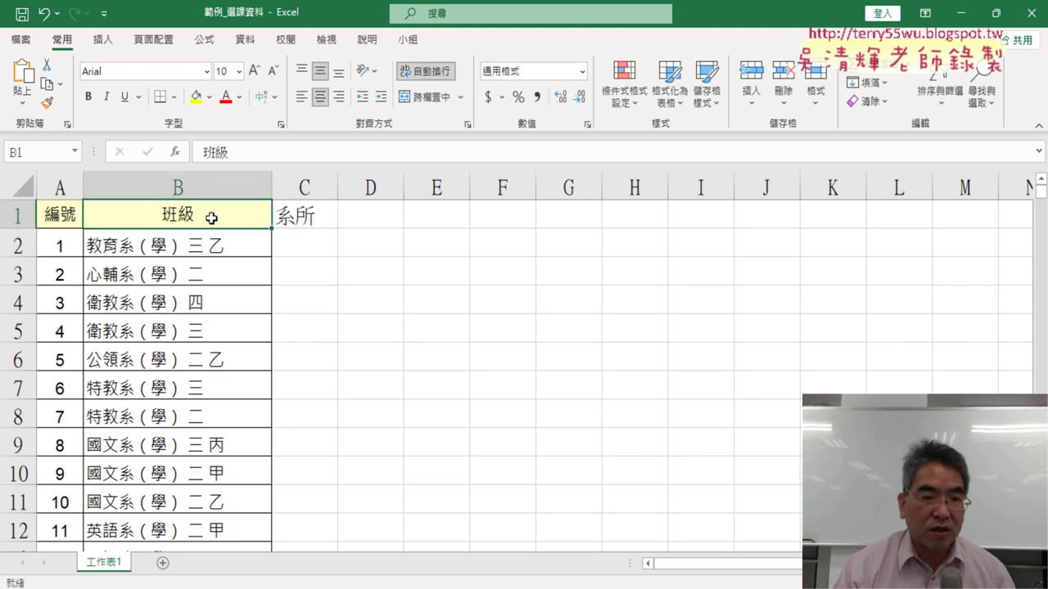
{"action": "left_click", "coordinate": [47, 102]}
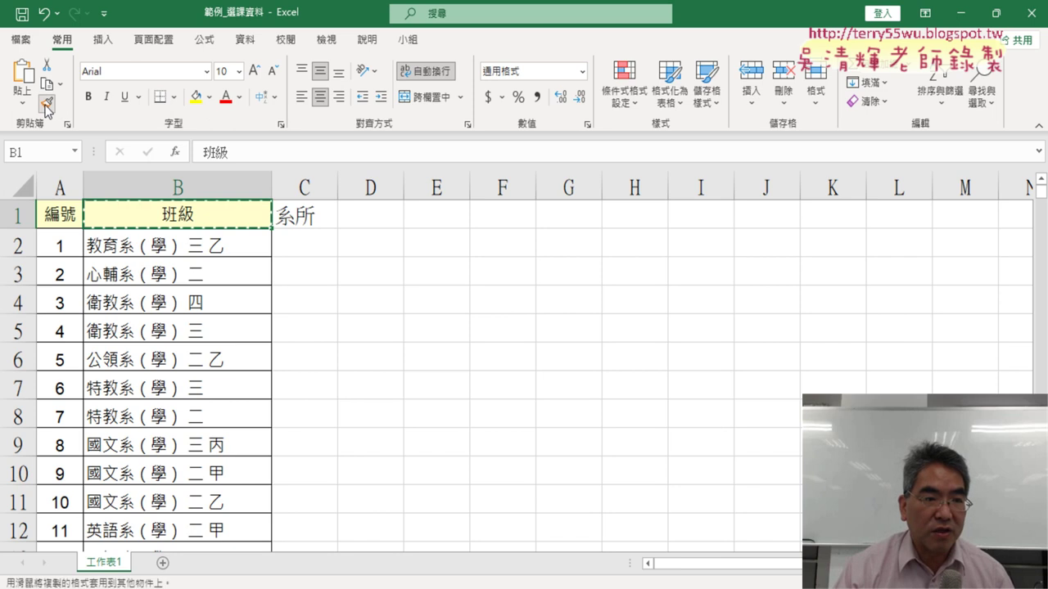
{"action": "left_click", "coordinate": [284, 214]}
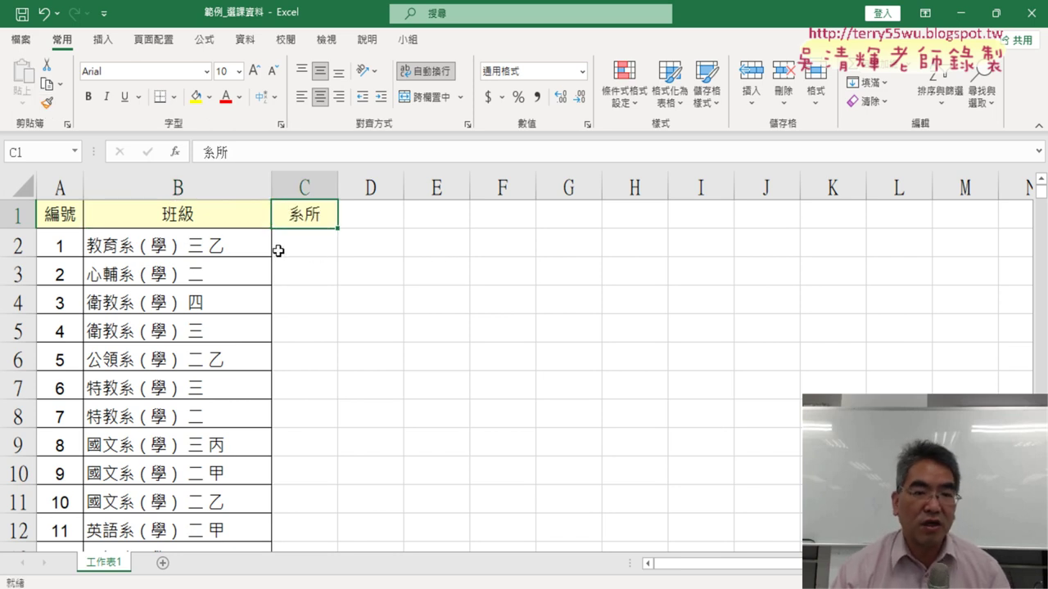
{"action": "left_click", "coordinate": [312, 251]}
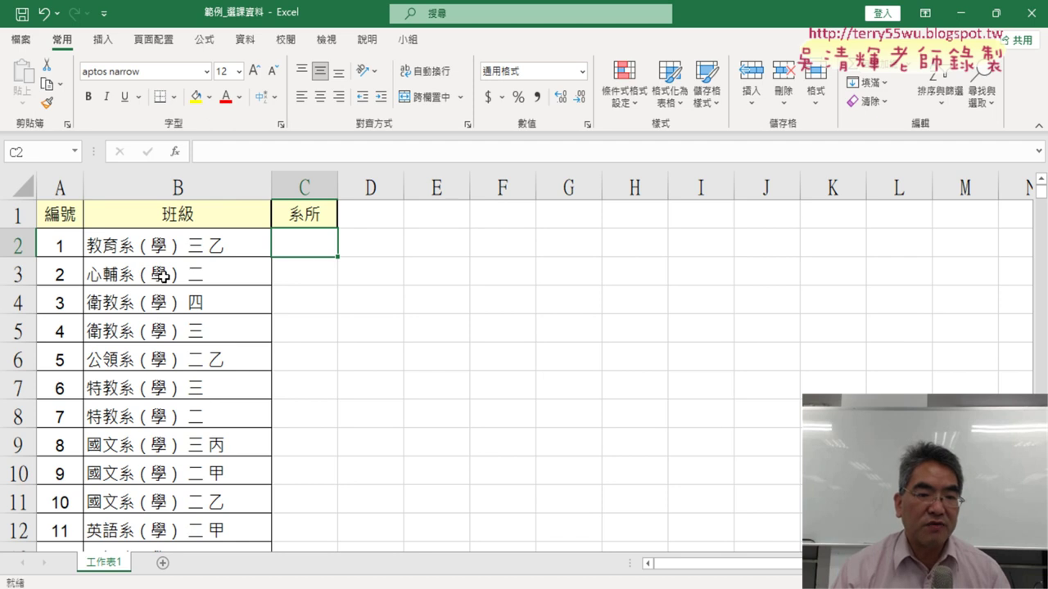
{"action": "left_click", "coordinate": [312, 279]}
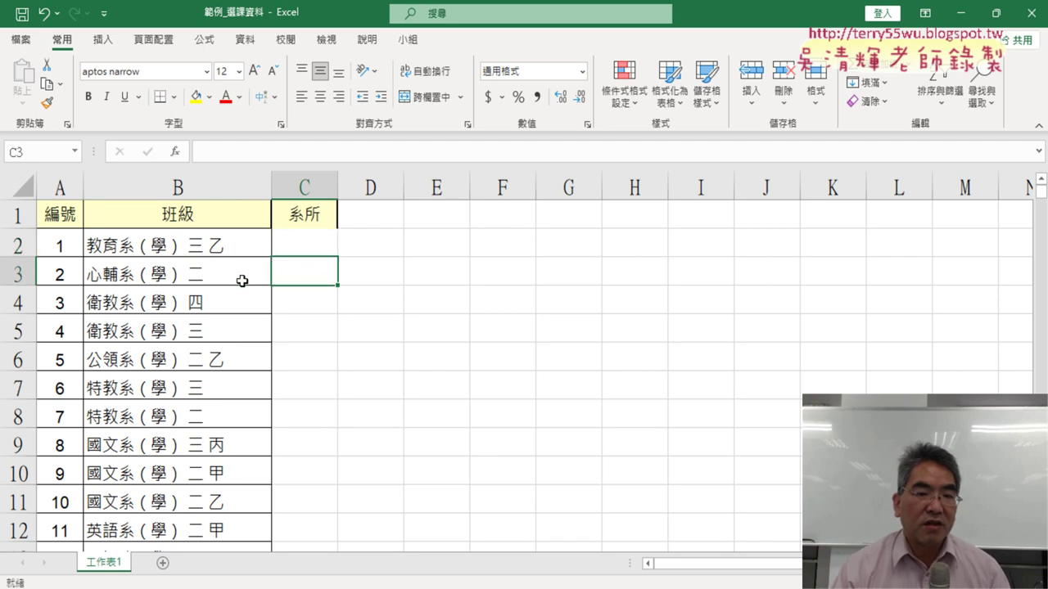
{"action": "scroll", "coordinate": [155, 273], "scroll_direction": "down", "scroll_amount": 3}
{"action": "scroll", "coordinate": [154, 274], "scroll_direction": "down", "scroll_amount": 7}
{"action": "scroll", "coordinate": [152, 274], "scroll_direction": "down", "scroll_amount": 3}
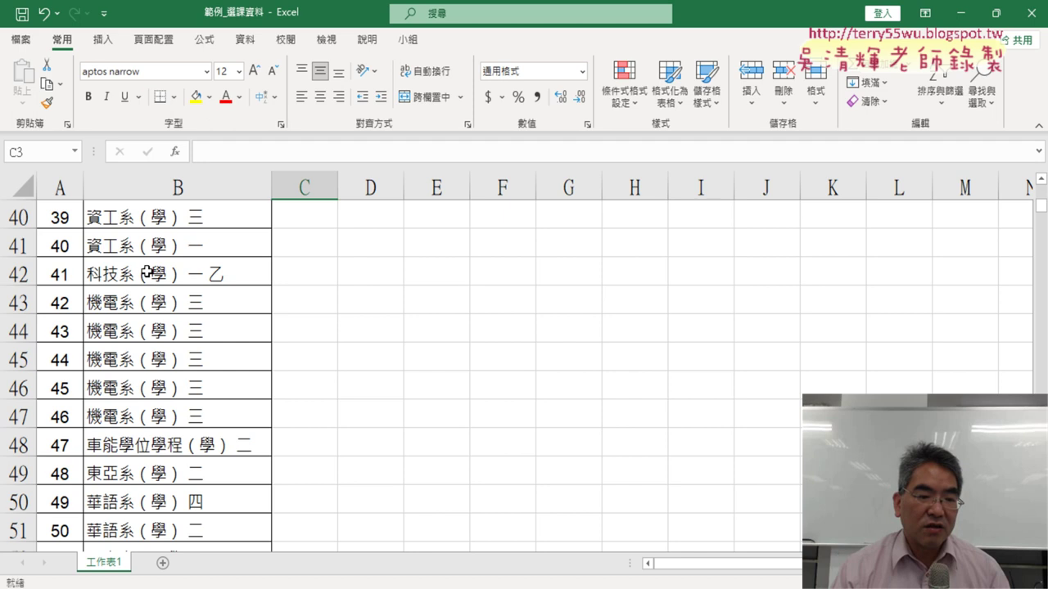
{"action": "scroll", "coordinate": [149, 274], "scroll_direction": "down", "scroll_amount": 3}
{"action": "scroll", "coordinate": [147, 273], "scroll_direction": "up", "scroll_amount": 4}
{"action": "scroll", "coordinate": [148, 273], "scroll_direction": "down", "scroll_amount": 2}
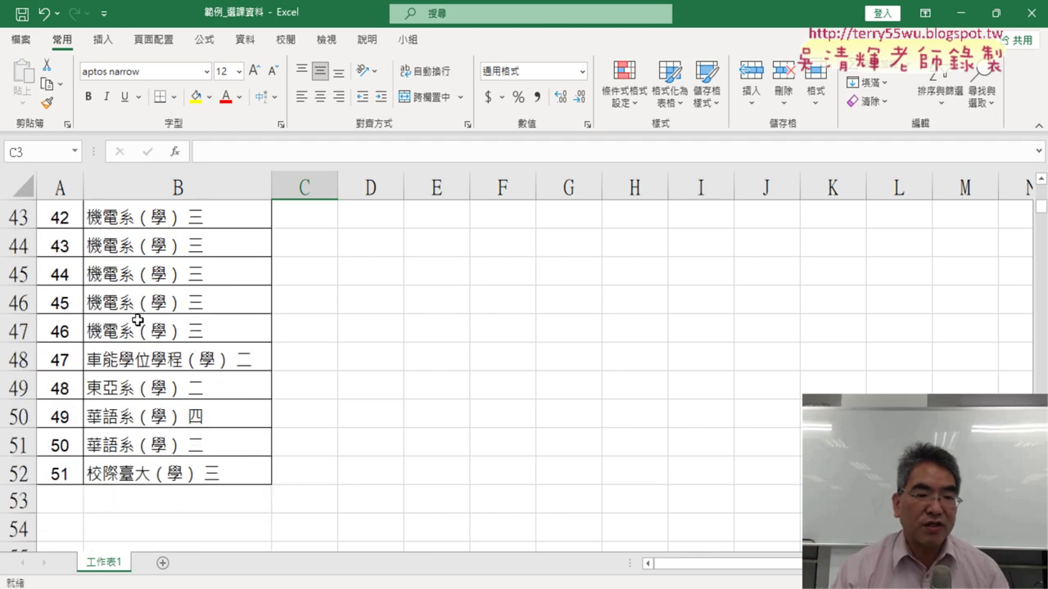
{"action": "left_click", "coordinate": [142, 359]}
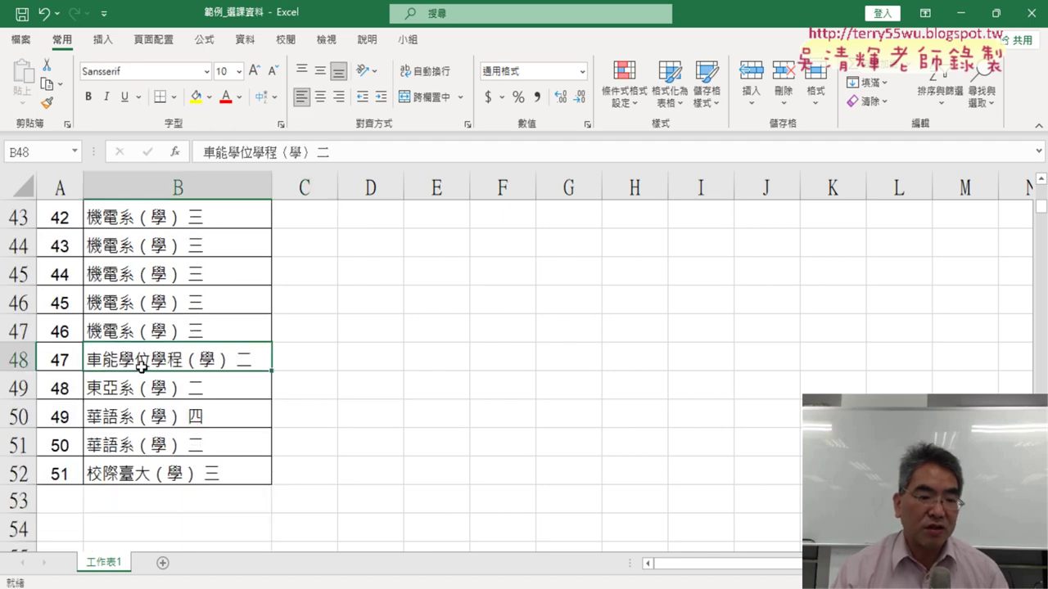
{"action": "left_click", "coordinate": [130, 475]}
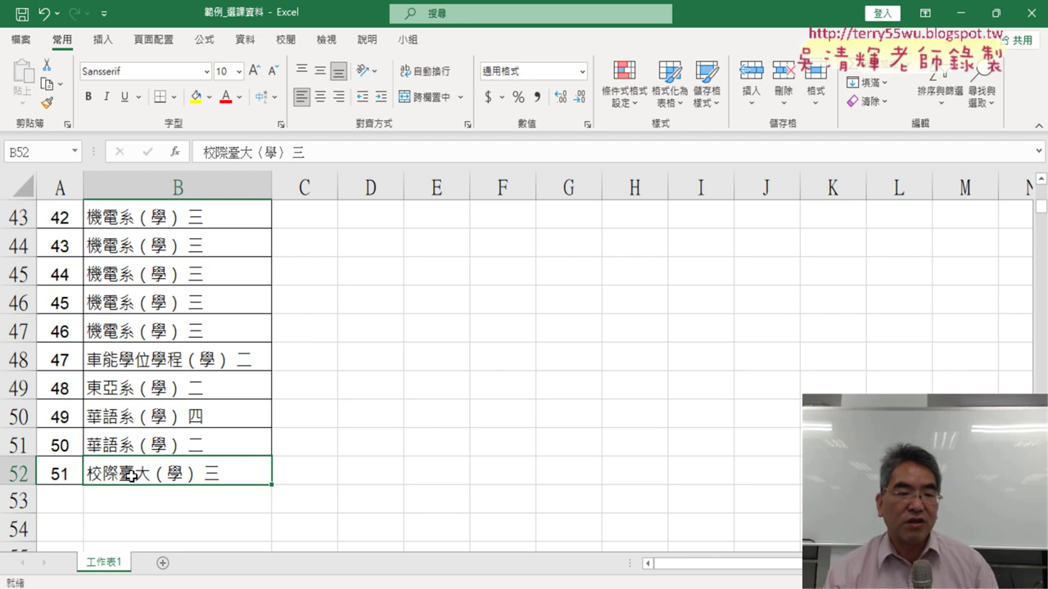
{"action": "scroll", "coordinate": [130, 475], "scroll_direction": "up", "scroll_amount": 6}
{"action": "scroll", "coordinate": [130, 475], "scroll_direction": "up", "scroll_amount": 8}
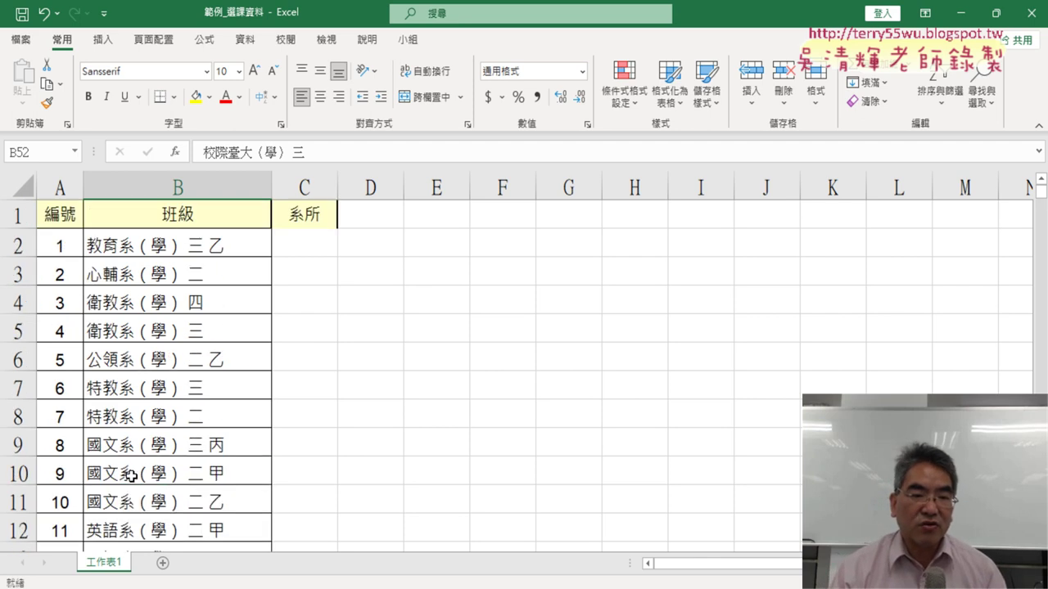
{"action": "left_click", "coordinate": [319, 245]}
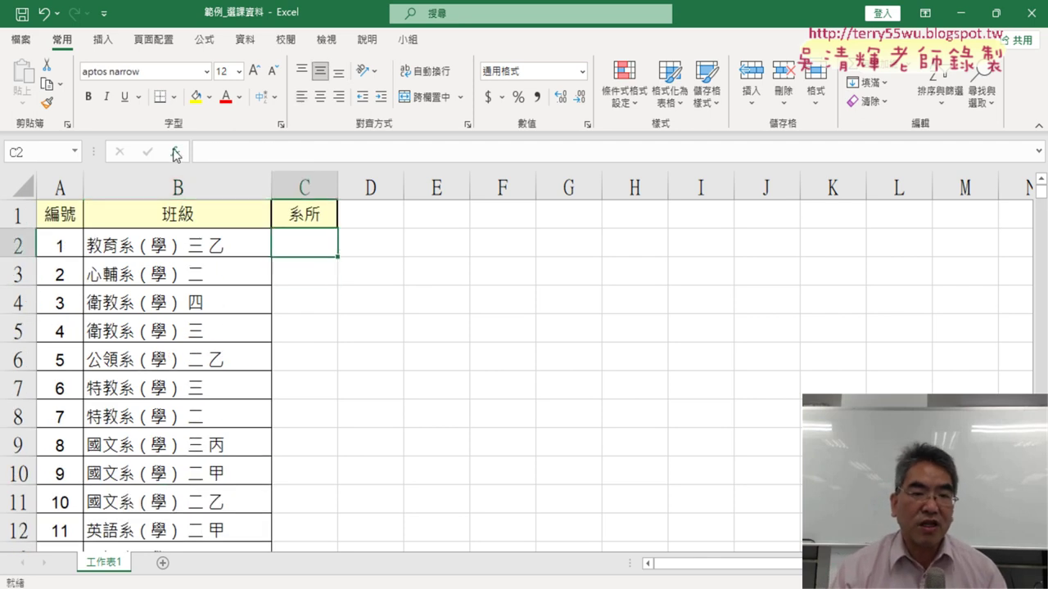
Insert the LEFT function into C2 from the 文字 function category
{"action": "left_click", "coordinate": [174, 152]}
{"action": "left_click", "coordinate": [524, 214]}
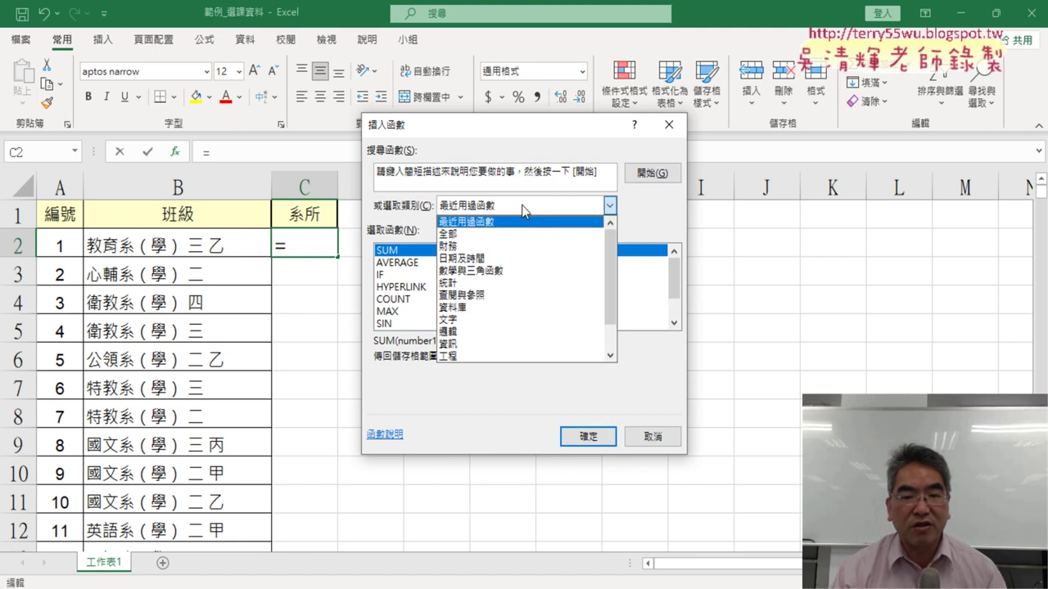
{"action": "left_click", "coordinate": [512, 329]}
{"action": "left_click", "coordinate": [674, 324]}
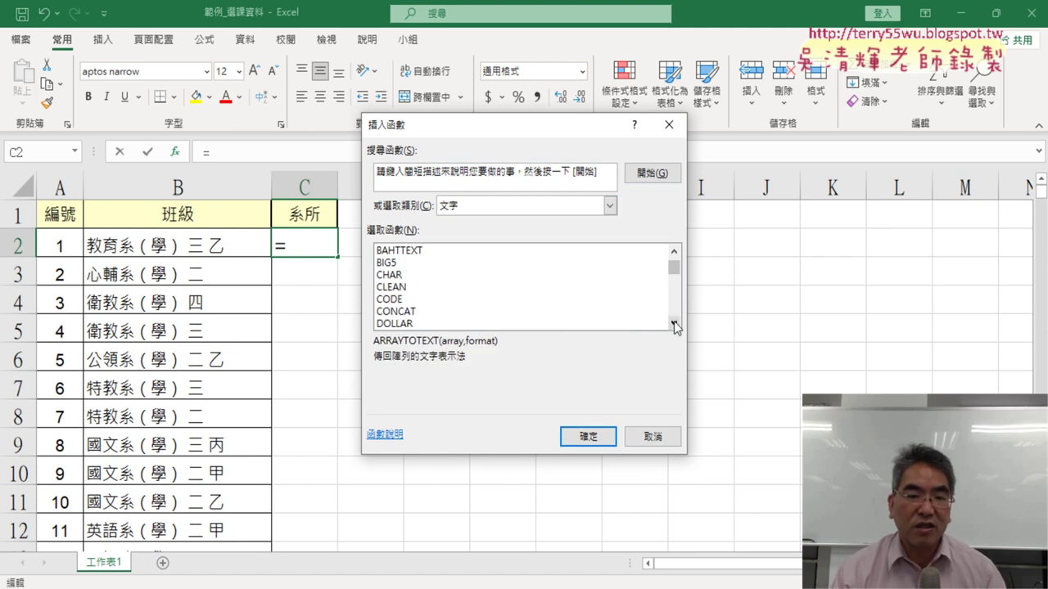
{"action": "left_click", "coordinate": [675, 324]}
{"action": "left_click", "coordinate": [674, 324]}
{"action": "left_click", "coordinate": [674, 325]}
{"action": "left_click", "coordinate": [407, 300]}
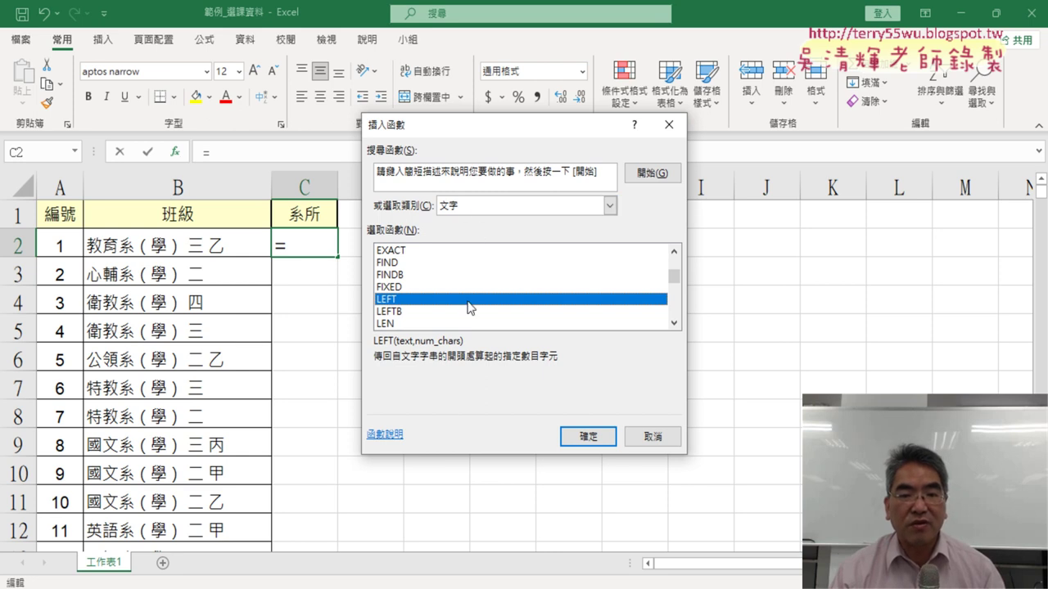
{"action": "left_click", "coordinate": [593, 437]}
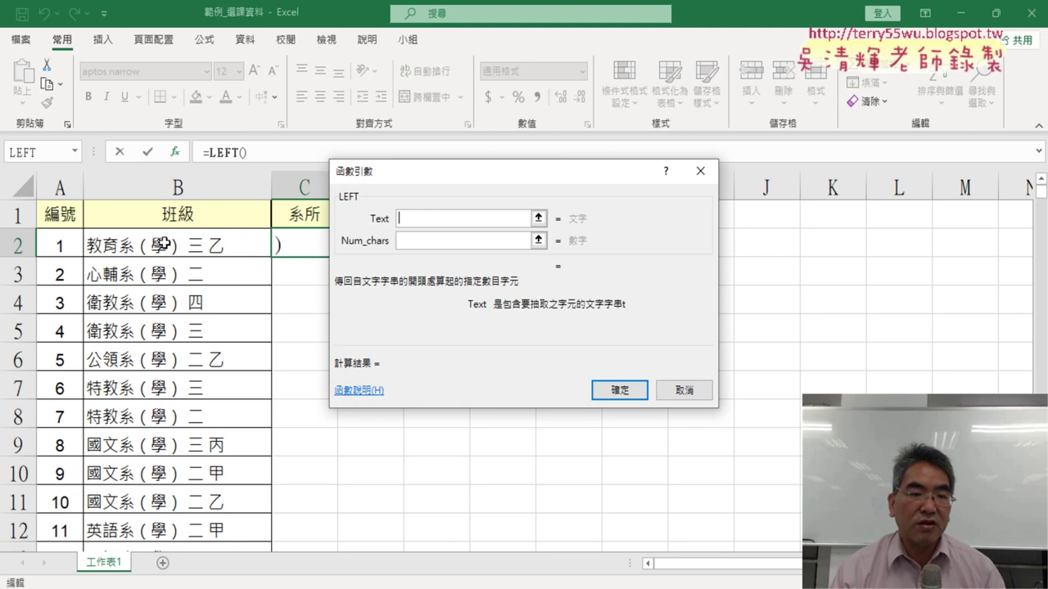
Set LEFT's Text to B2 and Num_chars to 3, giving =LEFT(B2,3)
{"action": "left_click", "coordinate": [242, 246]}
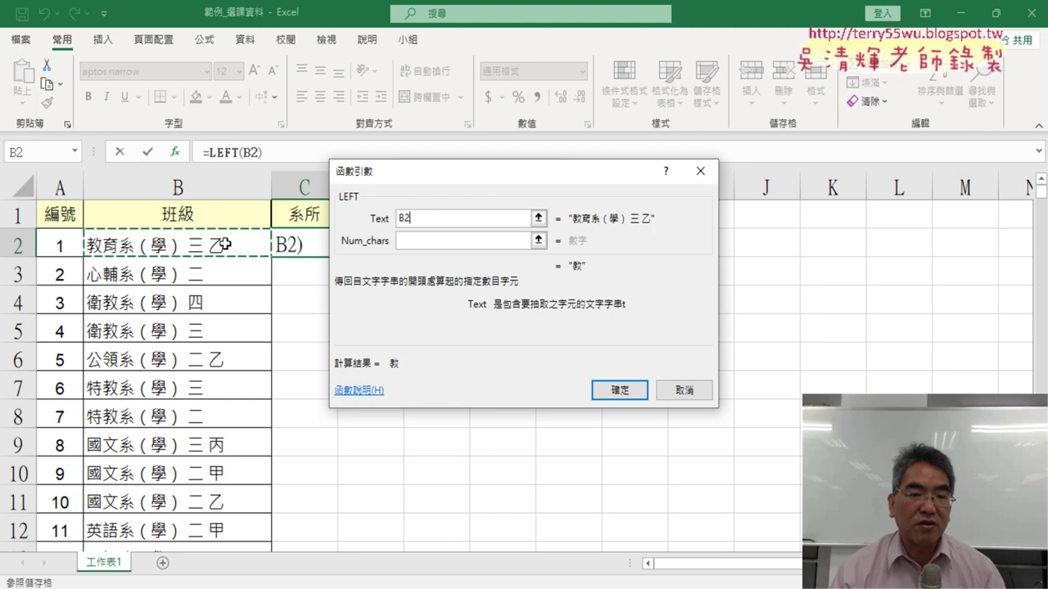
{"action": "left_click", "coordinate": [425, 240]}
{"action": "type", "text": "3"}
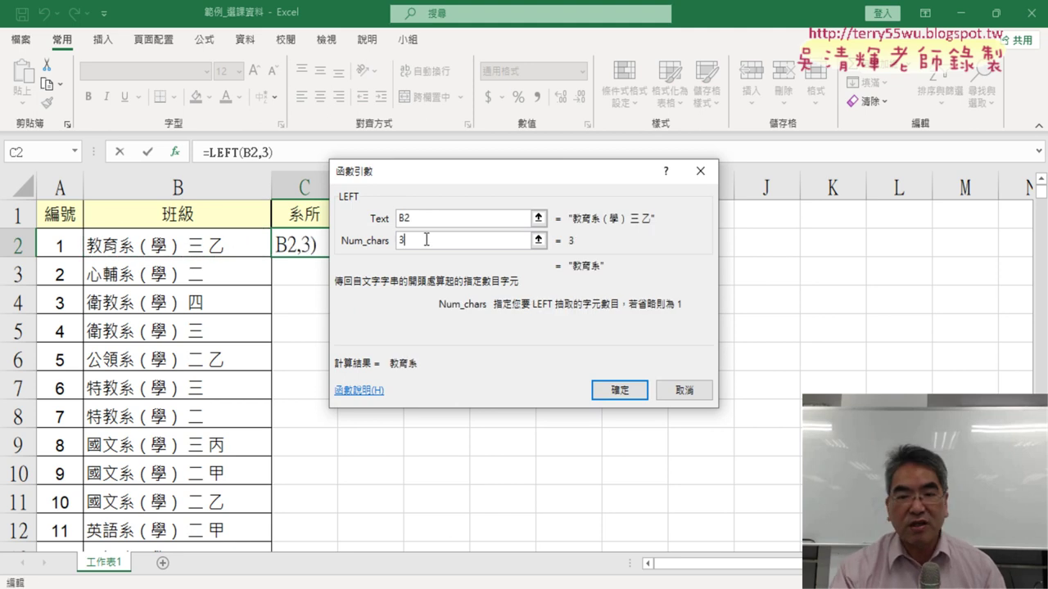
{"action": "key", "text": "Return"}
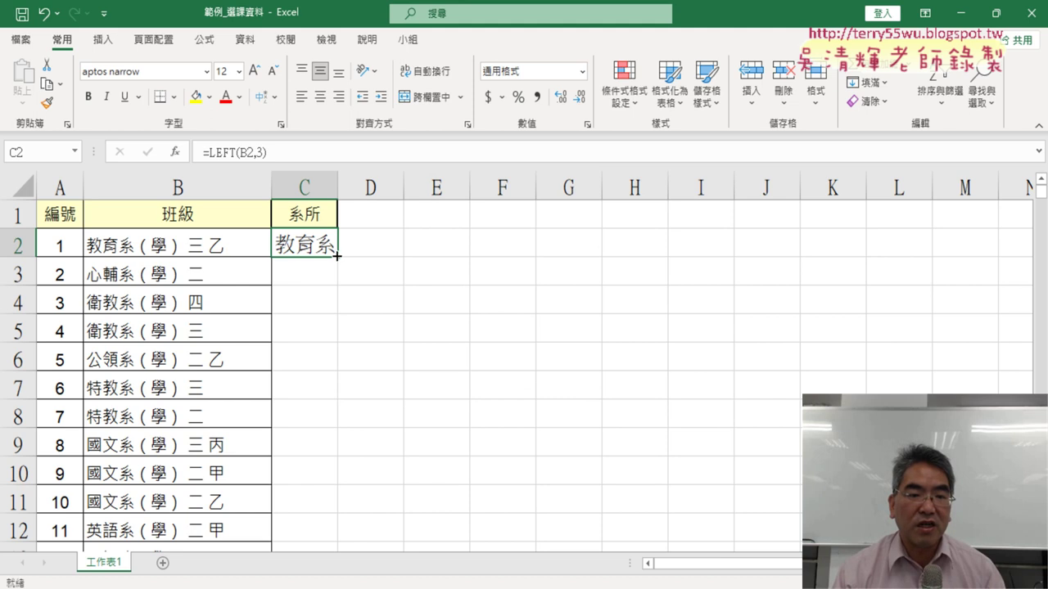
Fill the LEFT formula down column C to row 52 and widen column C
{"action": "double_click", "coordinate": [339, 256]}
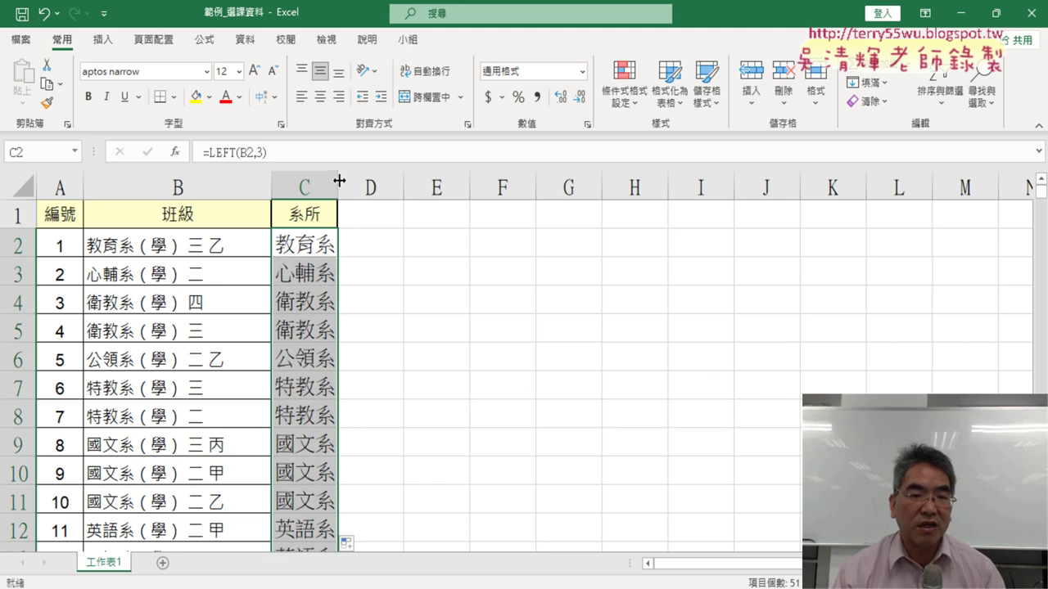
{"action": "left_click_drag", "start_coordinate": [339, 180], "coordinate": [369, 180]}
{"action": "scroll", "coordinate": [431, 304], "scroll_direction": "down", "scroll_amount": 4}
{"action": "scroll", "coordinate": [430, 304], "scroll_direction": "down", "scroll_amount": 8}
{"action": "scroll", "coordinate": [431, 306], "scroll_direction": "down", "scroll_amount": 3}
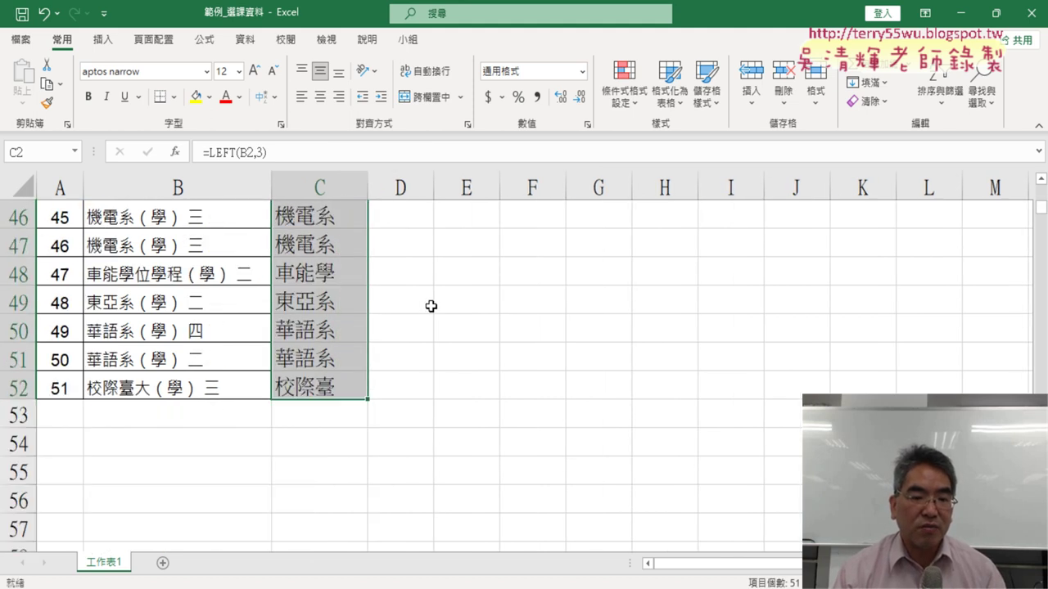
Compare B48/C48 and B52/C52, spotting the truncated results 車能學 and 校際臺
{"action": "left_click", "coordinate": [143, 273]}
{"action": "left_click", "coordinate": [308, 274]}
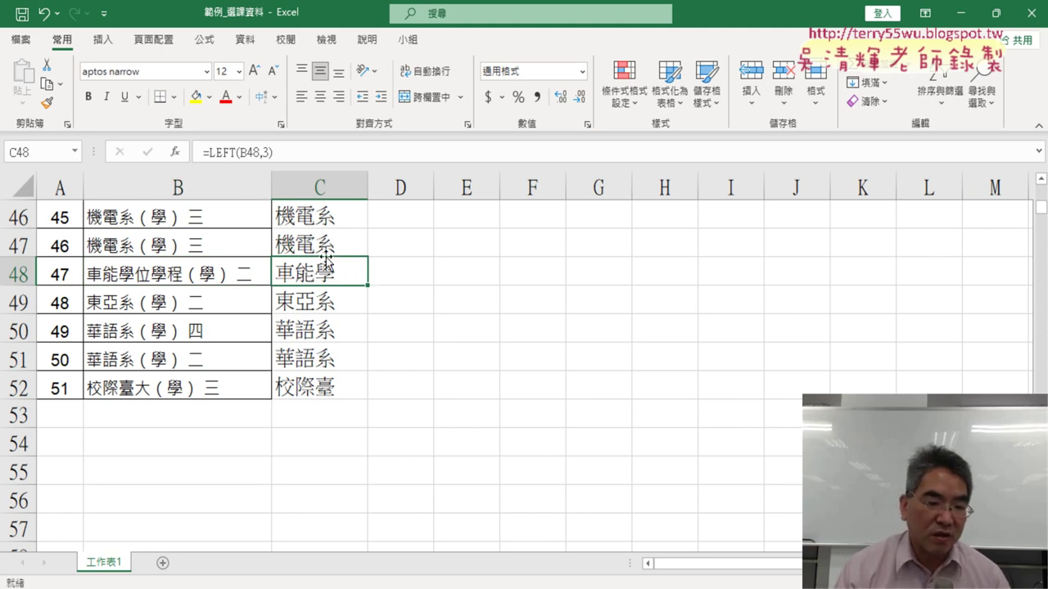
{"action": "left_click", "coordinate": [131, 390]}
{"action": "left_click", "coordinate": [326, 391]}
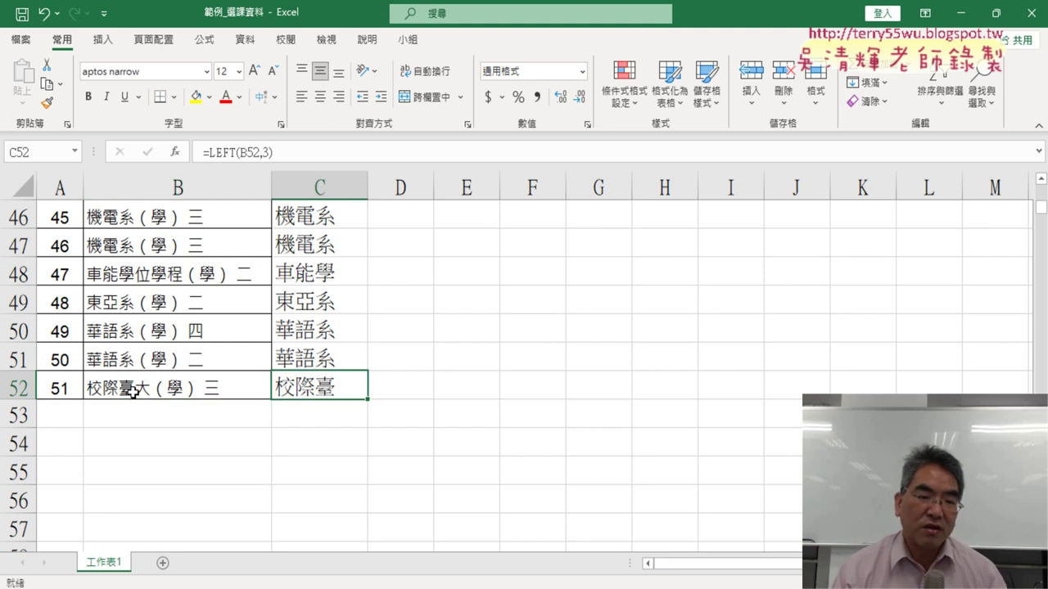
{"action": "left_click", "coordinate": [140, 275]}
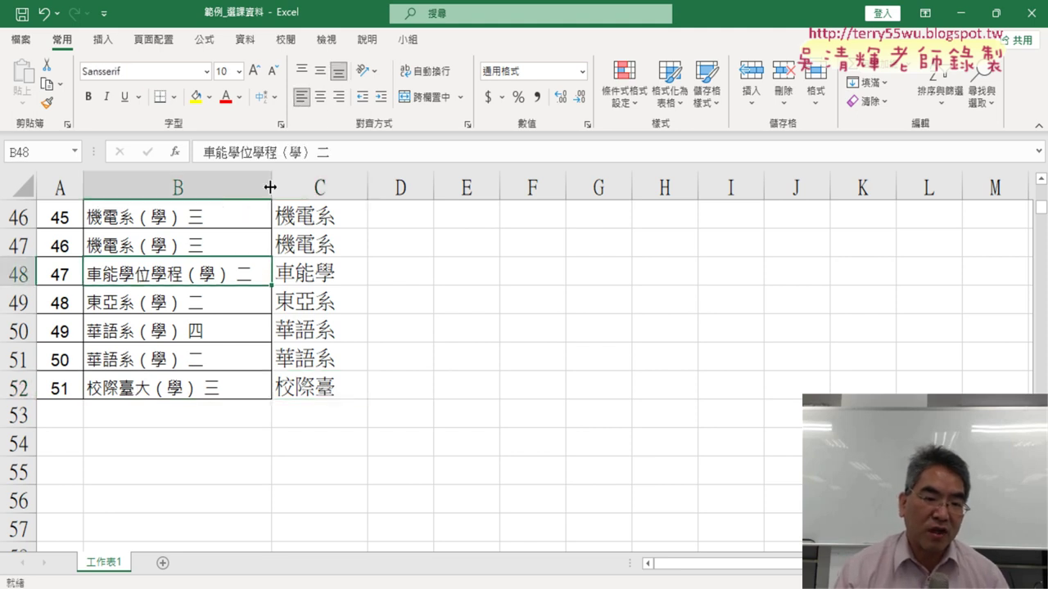
Change C48's formula to =LEFT(B48,6) so it shows 車能學位學程
{"action": "left_click", "coordinate": [319, 272]}
{"action": "left_click", "coordinate": [271, 152]}
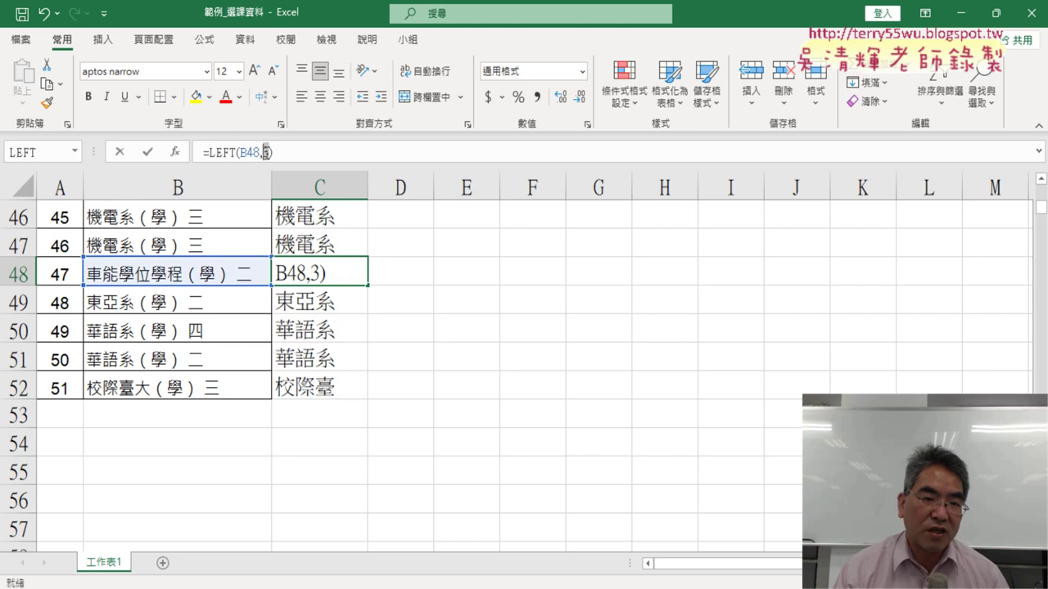
{"action": "type", "text": "6"}
{"action": "key", "text": "Return"}
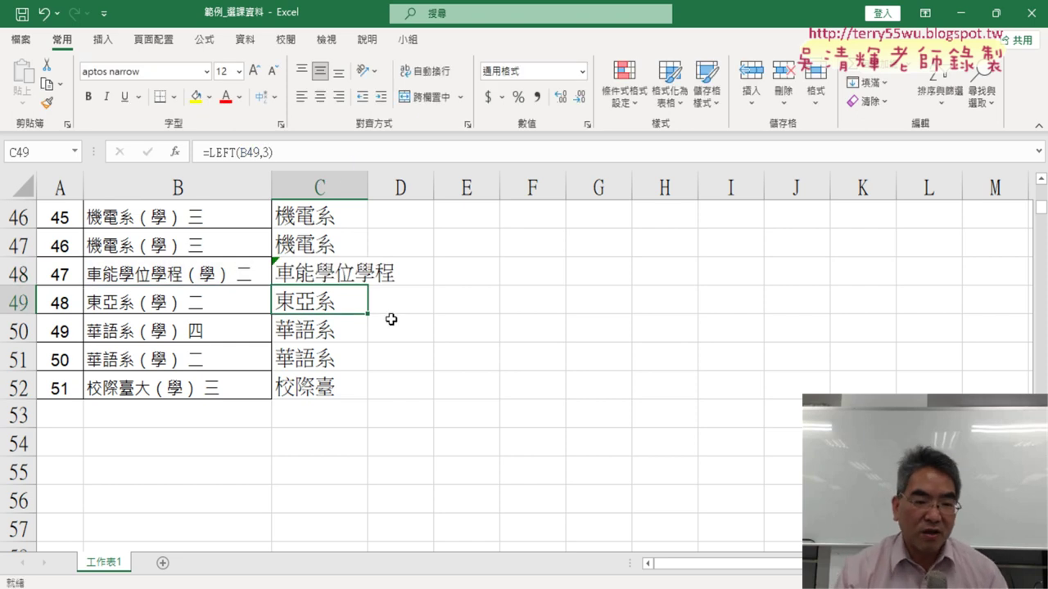
Change C52's formula to =LEFT(B52,4) so it shows 校際臺大
{"action": "left_click", "coordinate": [357, 383]}
{"action": "double_click", "coordinate": [271, 152]}
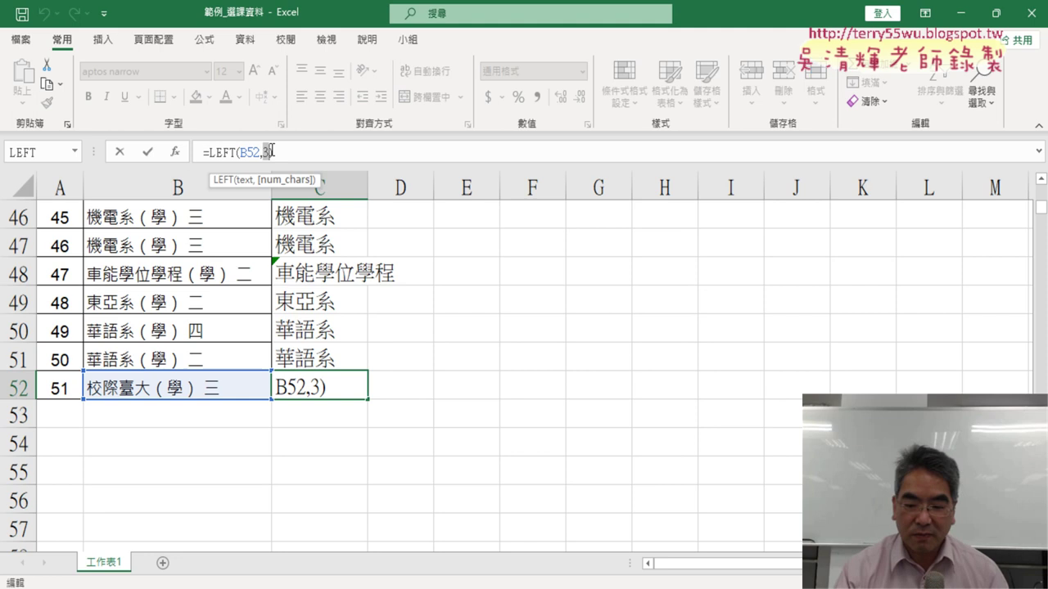
{"action": "type", "text": "4"}
{"action": "key", "text": "Return"}
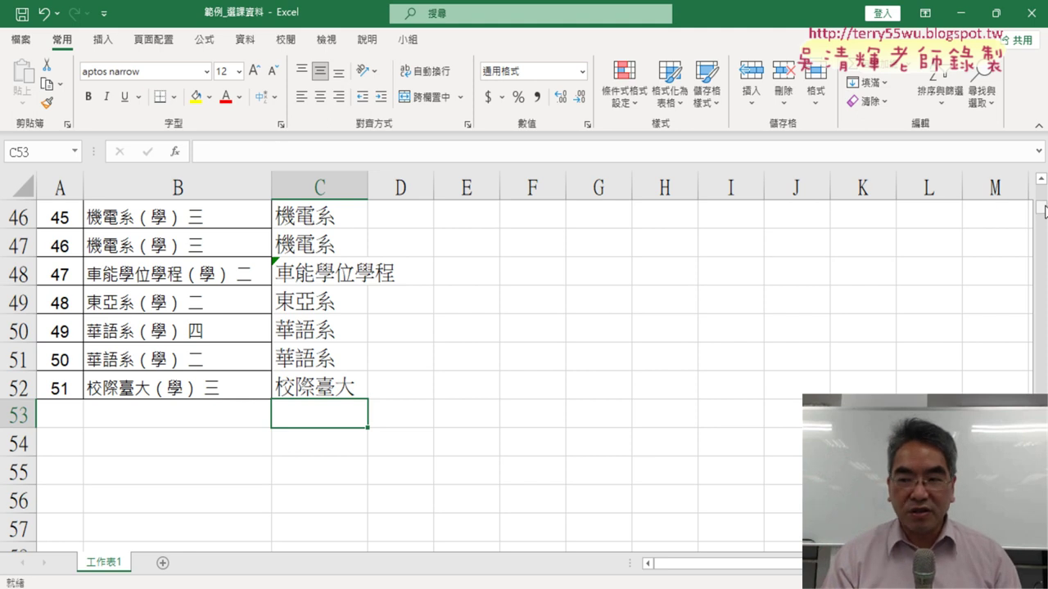
{"action": "left_click_drag", "start_coordinate": [1043, 211], "coordinate": [1041, 186]}
Check C2's formula, then highlight the opening parenthesis in B45's class name
{"action": "left_click", "coordinate": [330, 247]}
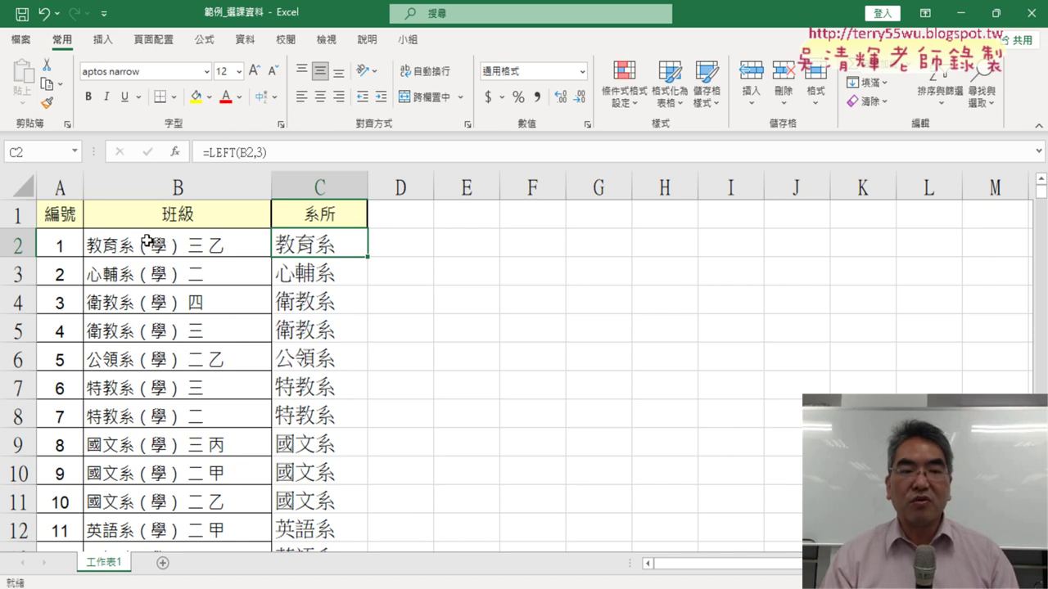
{"action": "scroll", "coordinate": [156, 302], "scroll_direction": "down", "scroll_amount": 3}
{"action": "scroll", "coordinate": [158, 312], "scroll_direction": "down", "scroll_amount": 4}
{"action": "scroll", "coordinate": [158, 312], "scroll_direction": "down", "scroll_amount": 6}
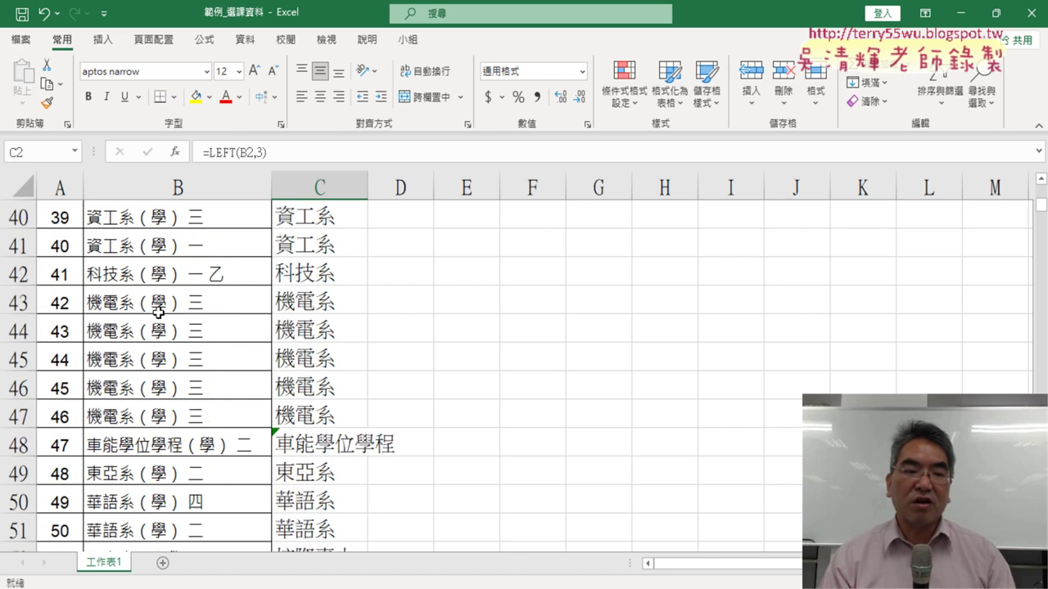
{"action": "scroll", "coordinate": [158, 312], "scroll_direction": "down", "scroll_amount": 3}
{"action": "scroll", "coordinate": [158, 312], "scroll_direction": "up", "scroll_amount": 1}
{"action": "scroll", "coordinate": [158, 312], "scroll_direction": "up", "scroll_amount": 1}
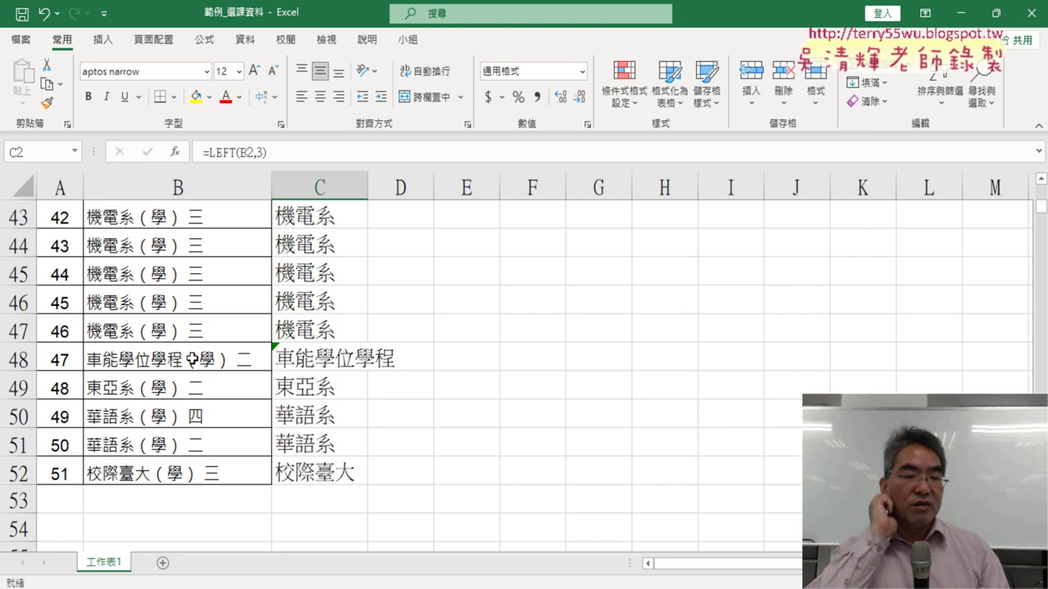
{"action": "double_click", "coordinate": [136, 273]}
{"action": "left_click_drag", "start_coordinate": [138, 272], "coordinate": [152, 273]}
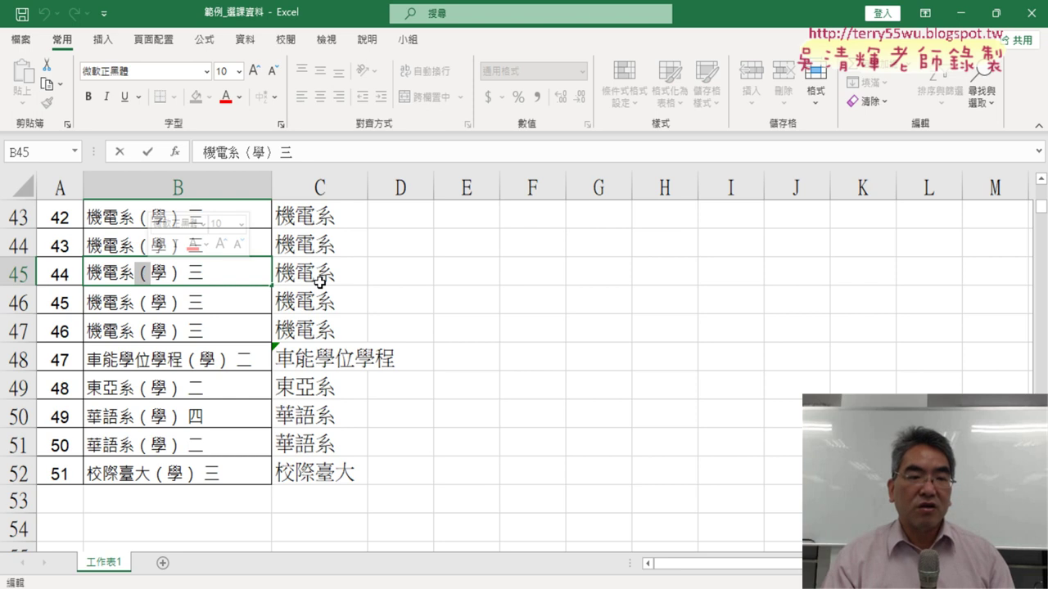
Back at the top, highlight the full-width parenthesis in B2 and select D2
{"action": "scroll", "coordinate": [196, 303], "scroll_direction": "up", "scroll_amount": 3}
{"action": "scroll", "coordinate": [196, 302], "scroll_direction": "up", "scroll_amount": 9}
{"action": "scroll", "coordinate": [196, 302], "scroll_direction": "up", "scroll_amount": 2}
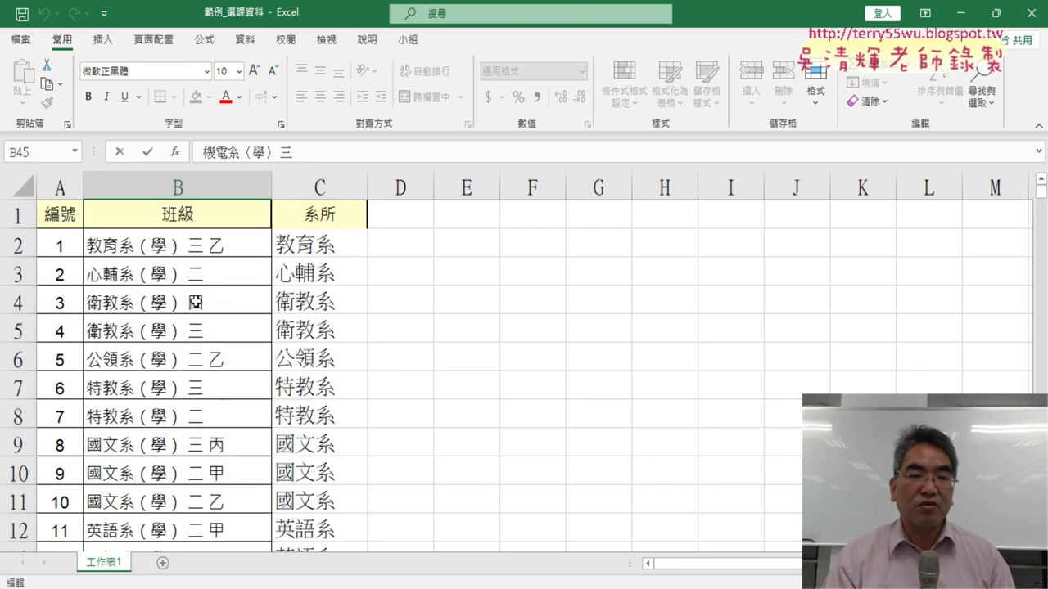
{"action": "left_click", "coordinate": [151, 247]}
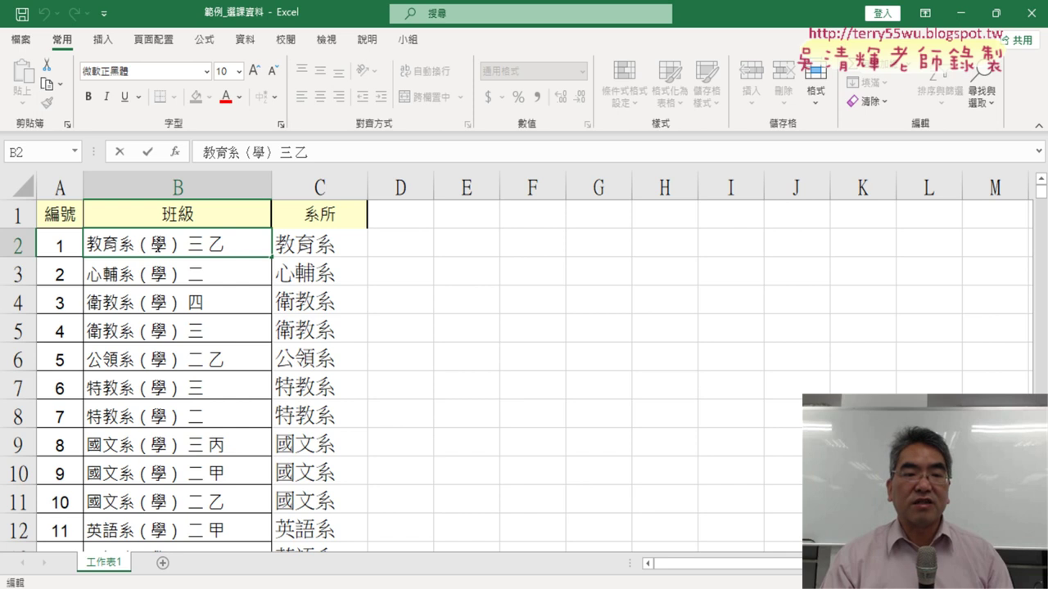
{"action": "double_click", "coordinate": [143, 244]}
{"action": "key", "text": "super+c"}
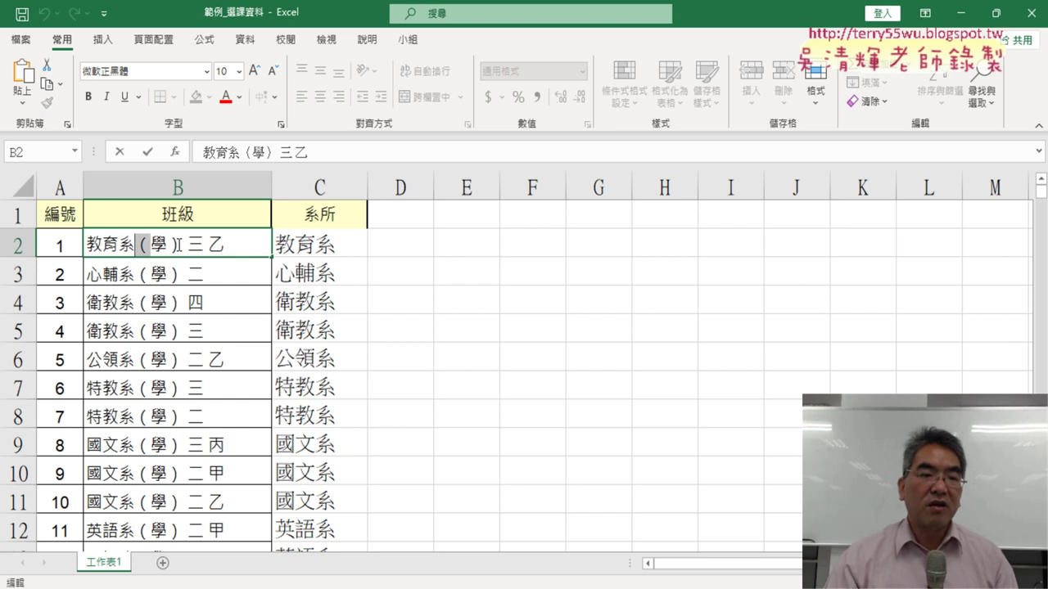
{"action": "left_click", "coordinate": [408, 248]}
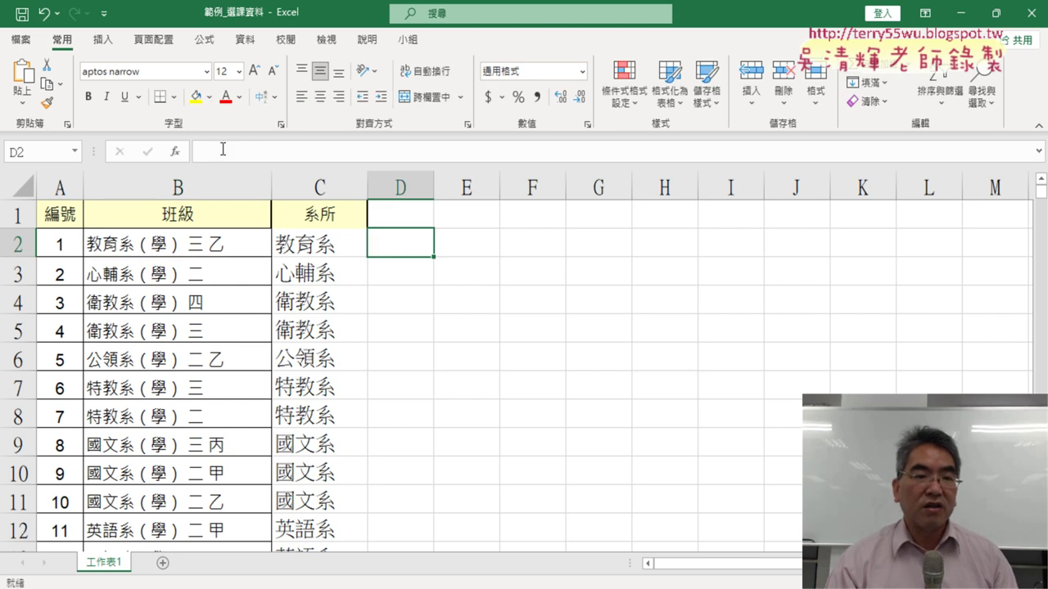
Insert the FIND function into D2 from the function picker
{"action": "left_click", "coordinate": [175, 152]}
{"action": "left_click_drag", "start_coordinate": [475, 125], "coordinate": [509, 63]}
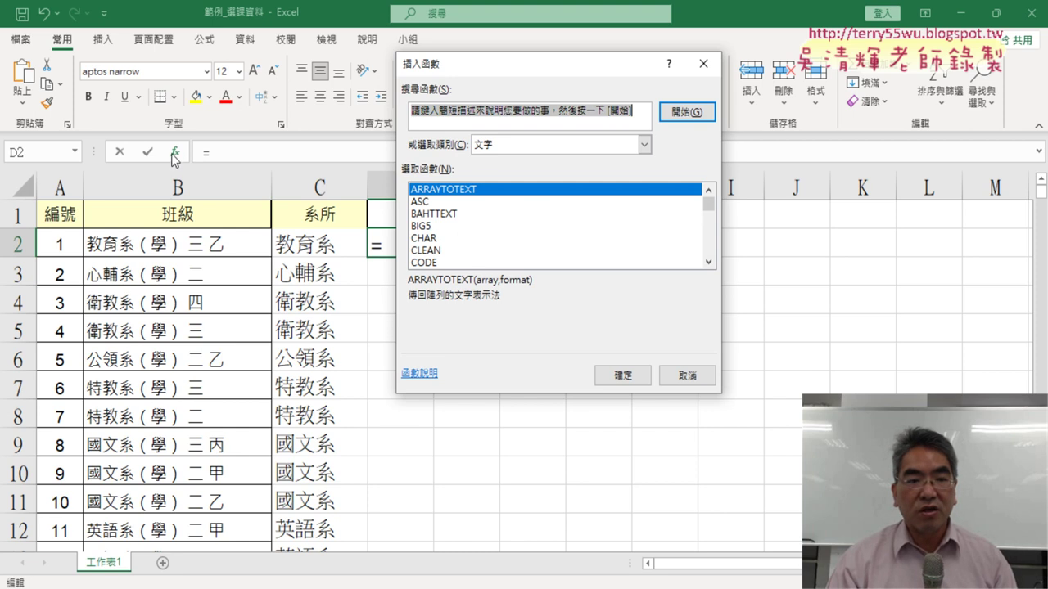
{"action": "left_click_drag", "start_coordinate": [559, 63], "coordinate": [617, 68]}
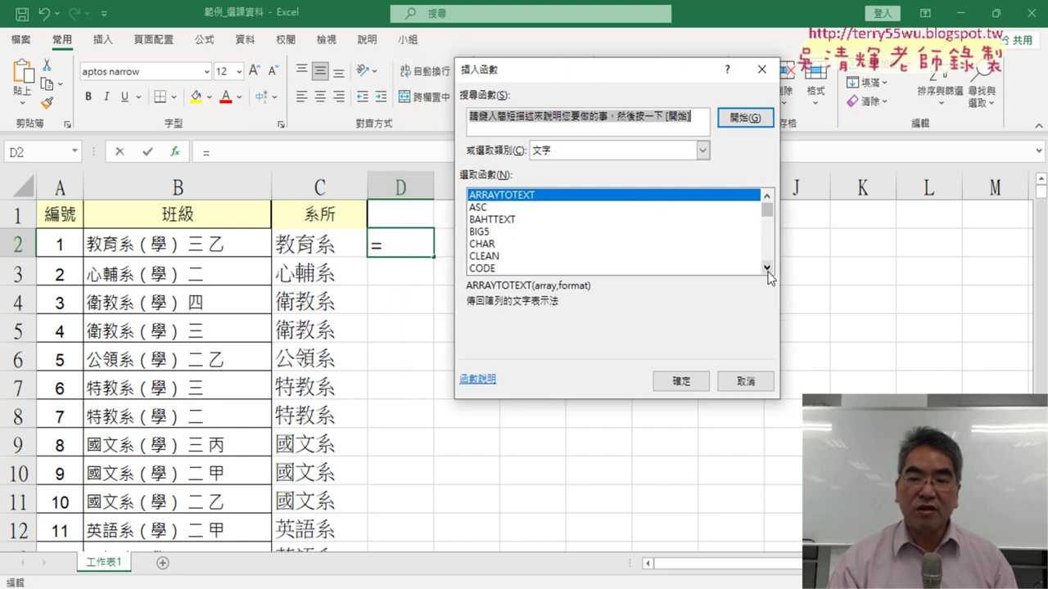
{"action": "left_click_drag", "start_coordinate": [767, 268], "coordinate": [767, 268]}
{"action": "left_click", "coordinate": [767, 268]}
{"action": "left_click", "coordinate": [767, 268]}
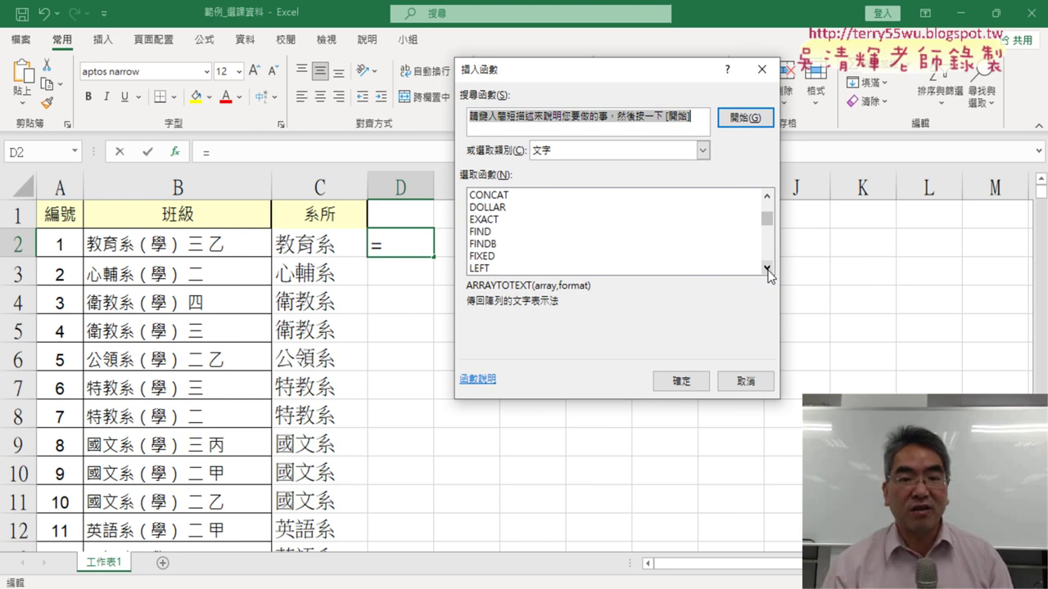
{"action": "left_click", "coordinate": [483, 232]}
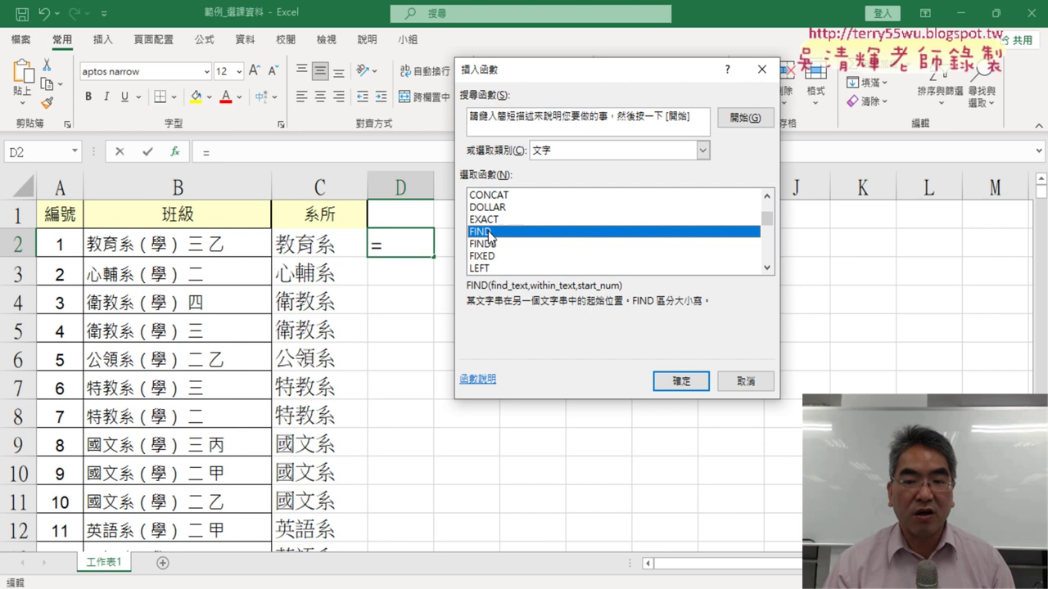
{"action": "left_click", "coordinate": [686, 387]}
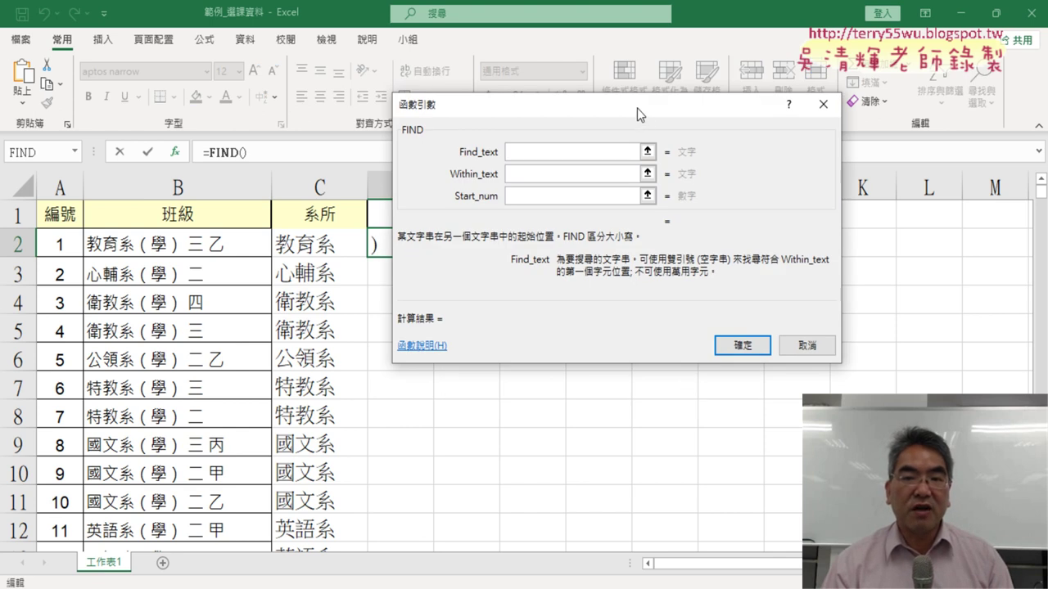
Paste the parenthesis as Find_text and set Within_text to B2
{"action": "left_click_drag", "start_coordinate": [637, 108], "coordinate": [710, 163]}
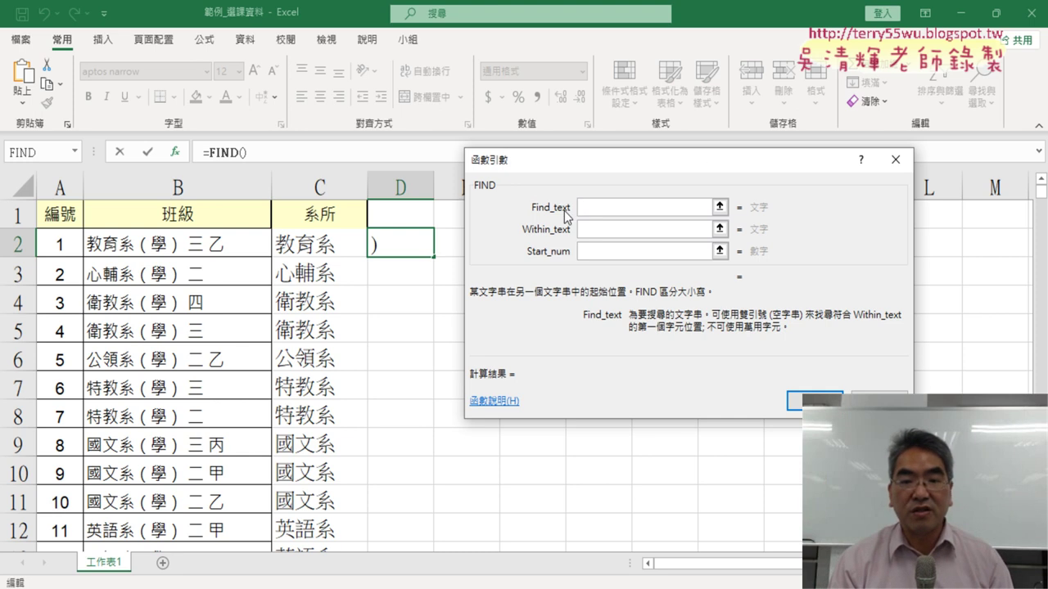
{"action": "right_click", "coordinate": [594, 209]}
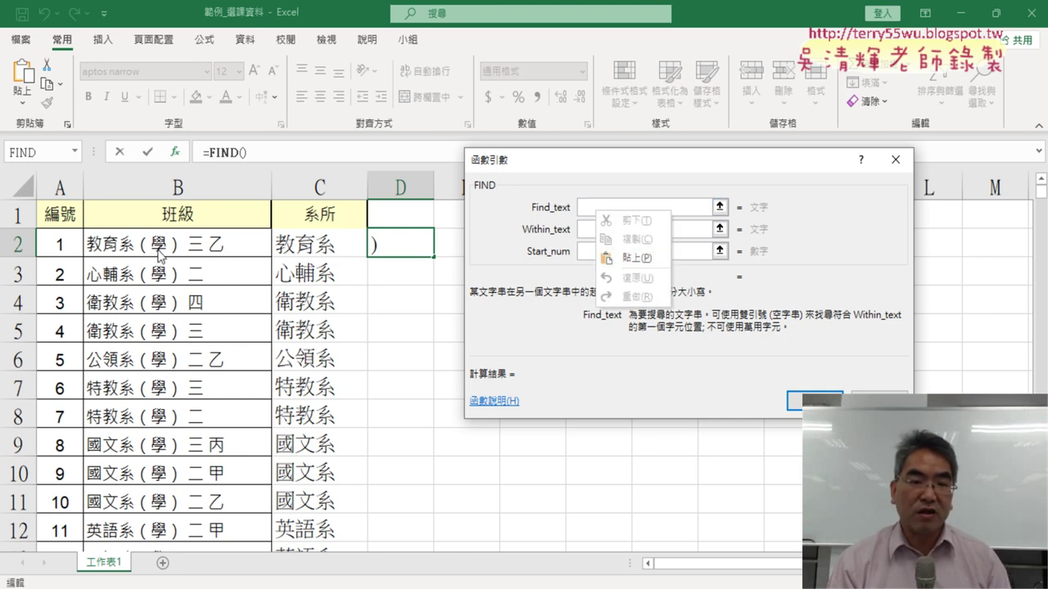
{"action": "left_click", "coordinate": [625, 258]}
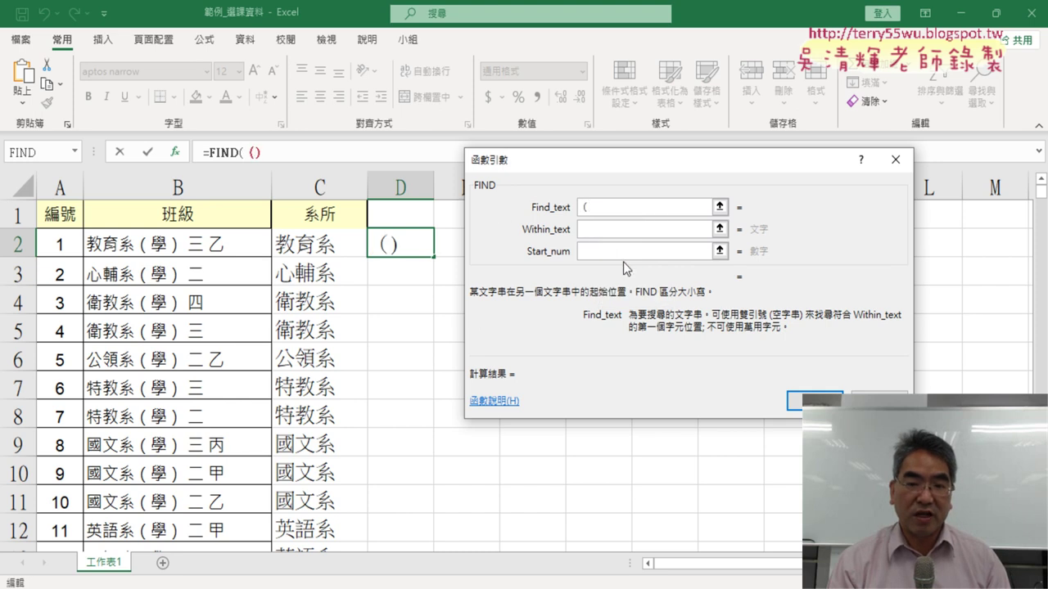
{"action": "left_click", "coordinate": [585, 229]}
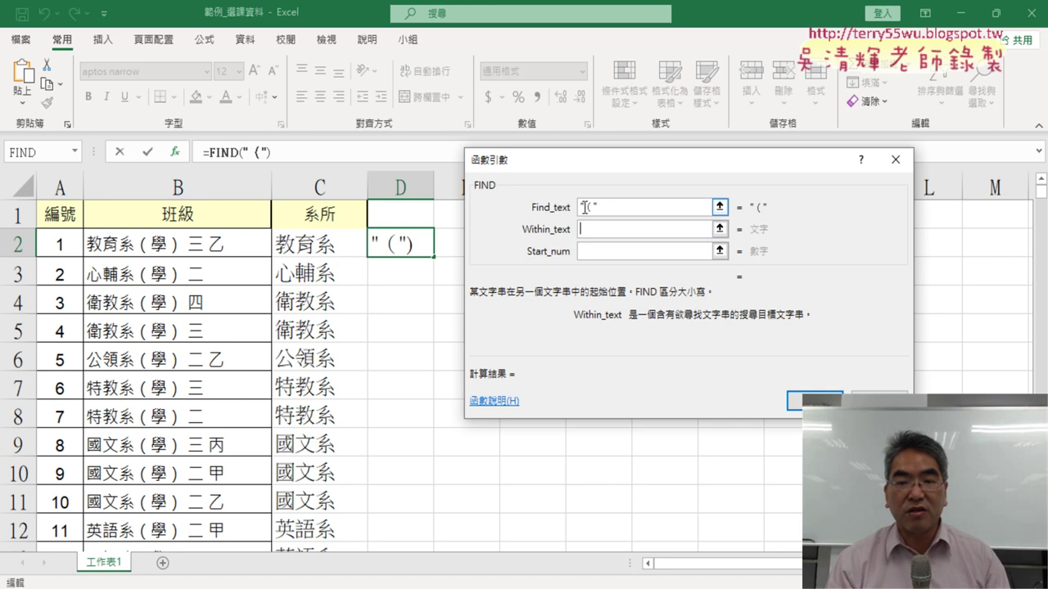
{"action": "left_click", "coordinate": [600, 209]}
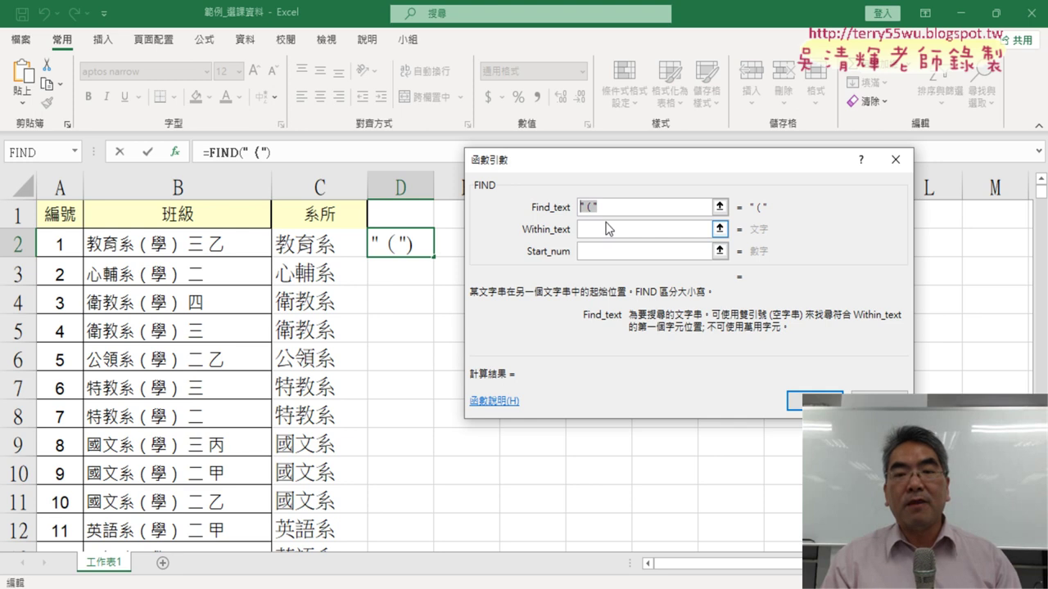
{"action": "left_click", "coordinate": [597, 229]}
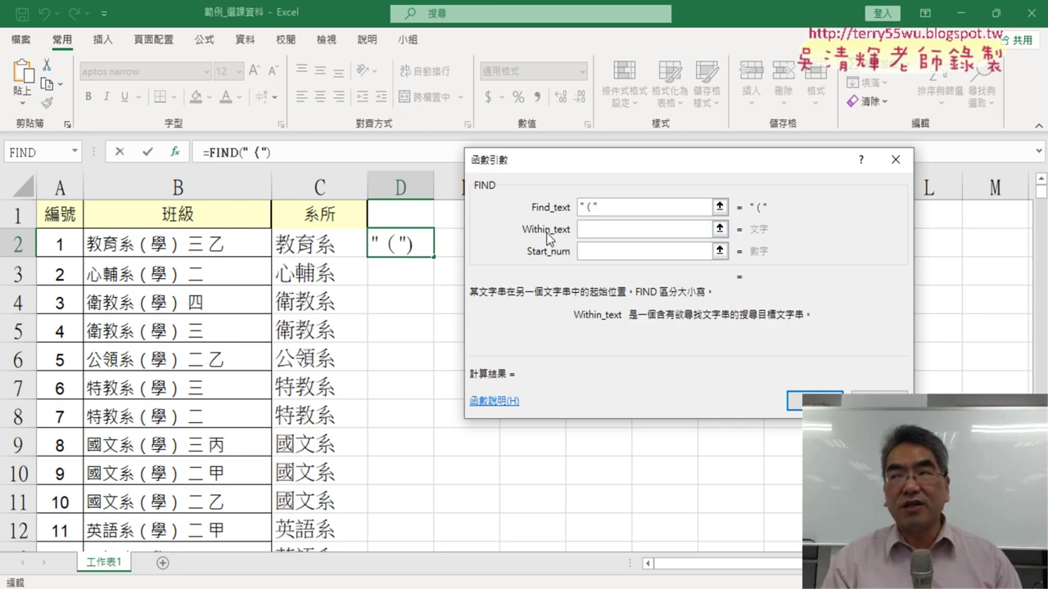
{"action": "left_click", "coordinate": [211, 251]}
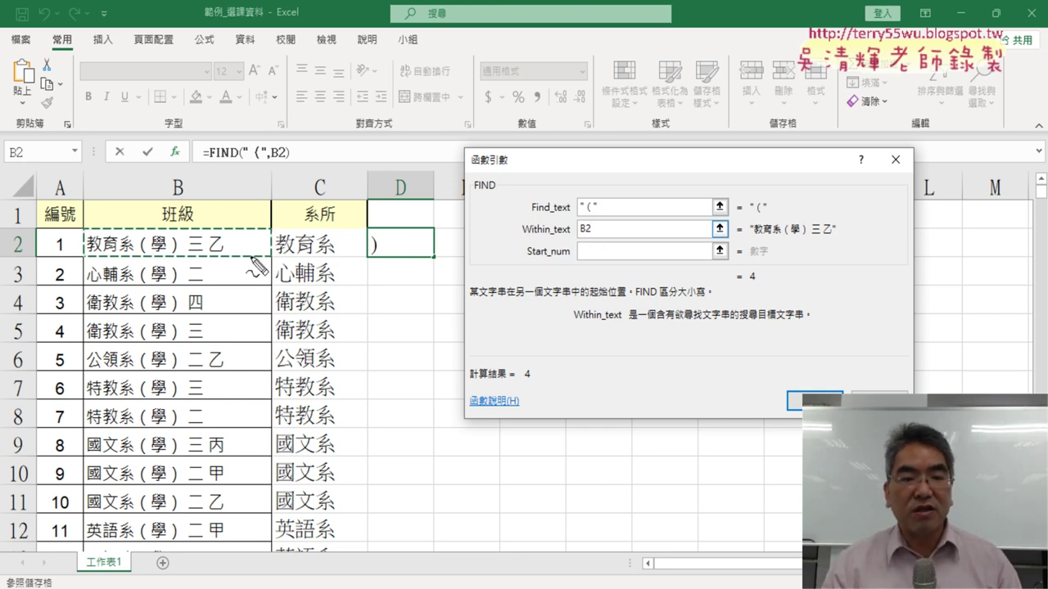
Confirm =FIND("（",B2) in D2, showing 4 for 教育系（學）三乙
{"action": "mouse_move", "coordinate": [254, 266]}
{"action": "left_mouse_down"}
{"action": "mouse_move", "coordinate": [275, 245]}
{"action": "mouse_move", "coordinate": [565, 252]}
{"action": "left_mouse_up"}
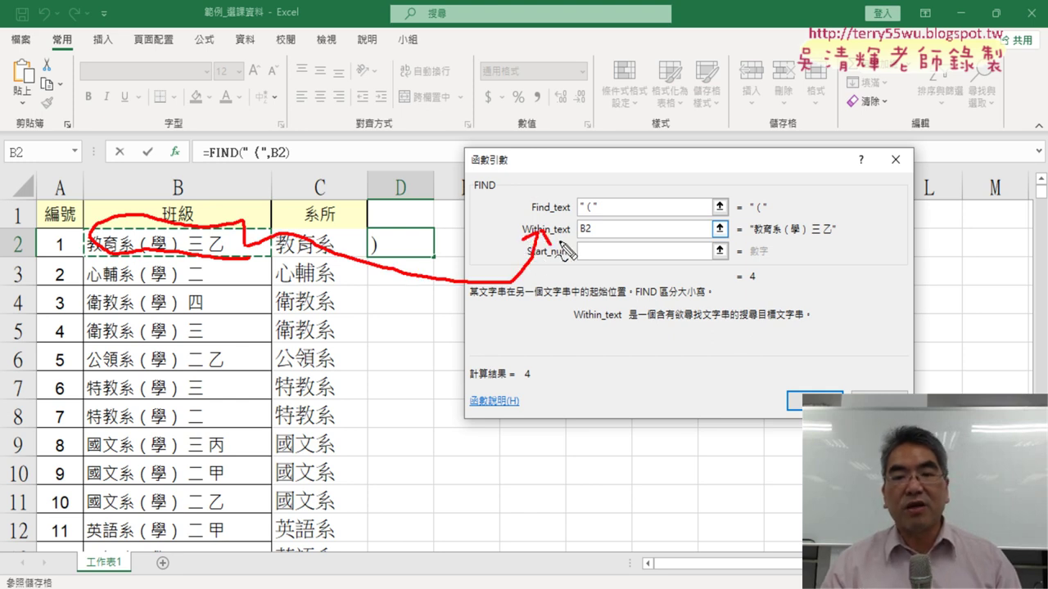
{"action": "left_click_drag", "start_coordinate": [585, 214], "coordinate": [596, 211]}
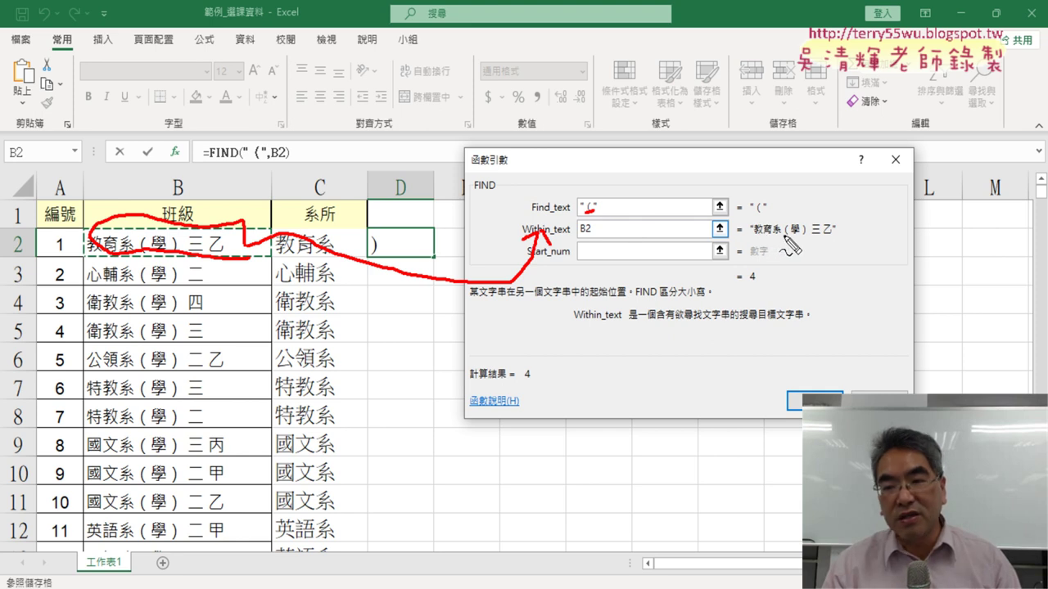
{"action": "mouse_move", "coordinate": [784, 235]}
{"action": "left_mouse_down"}
{"action": "mouse_move", "coordinate": [766, 281]}
{"action": "mouse_move", "coordinate": [784, 287]}
{"action": "left_mouse_up"}
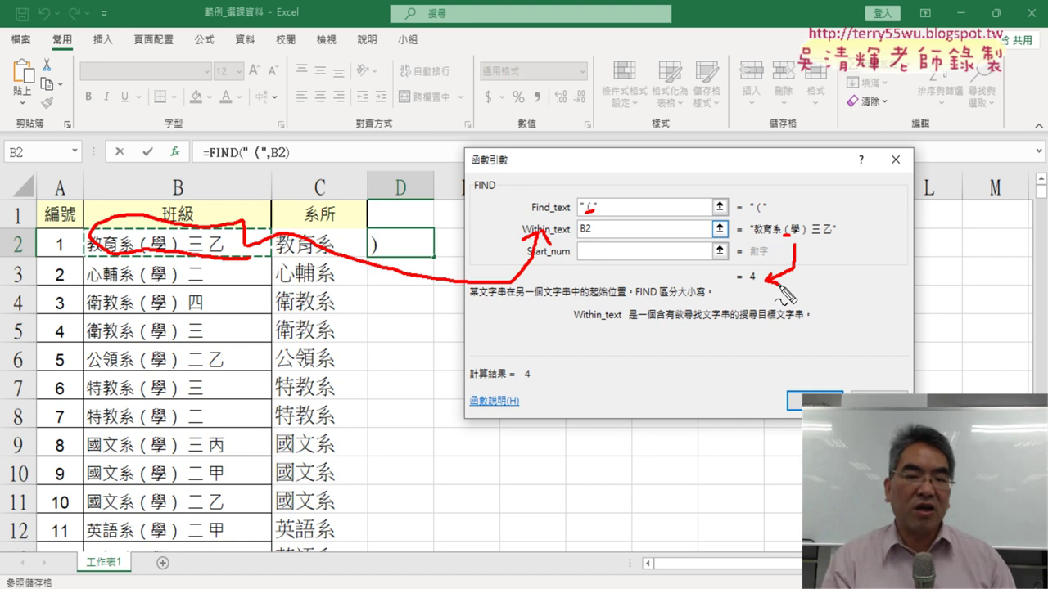
{"action": "key", "text": "Escape"}
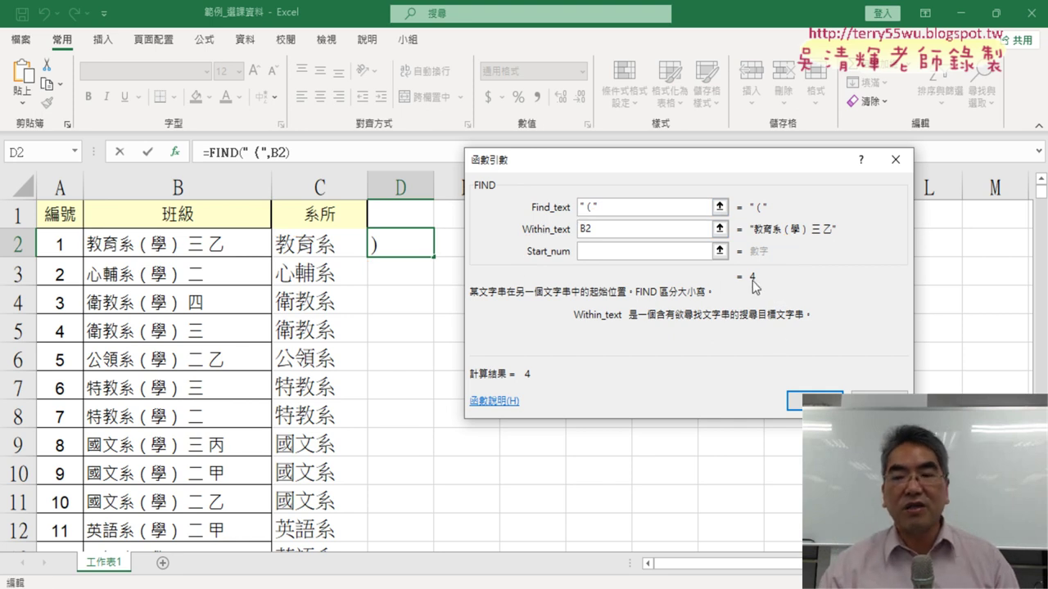
{"action": "left_click", "coordinate": [815, 400]}
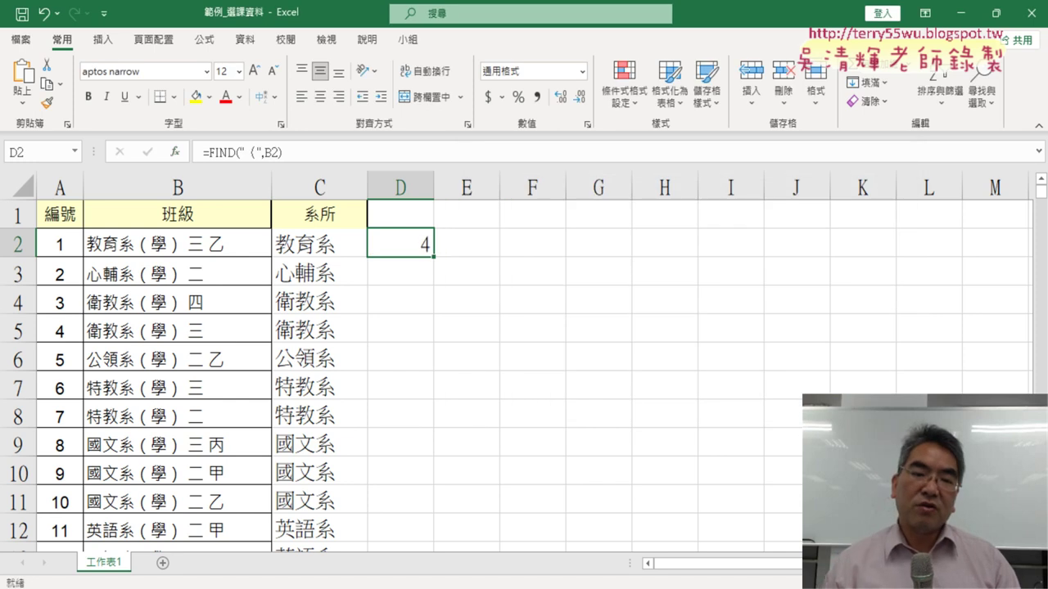
Fill D2's FIND formula down, then append -1 to D2's formula
{"action": "double_click", "coordinate": [435, 256]}
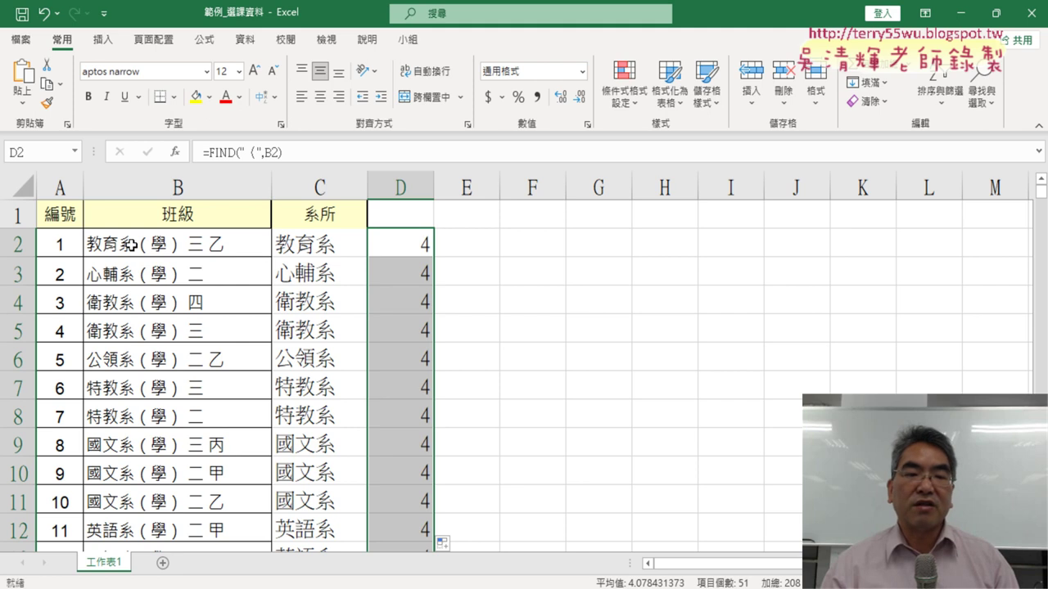
{"action": "left_click", "coordinate": [394, 246]}
{"action": "left_click", "coordinate": [355, 159]}
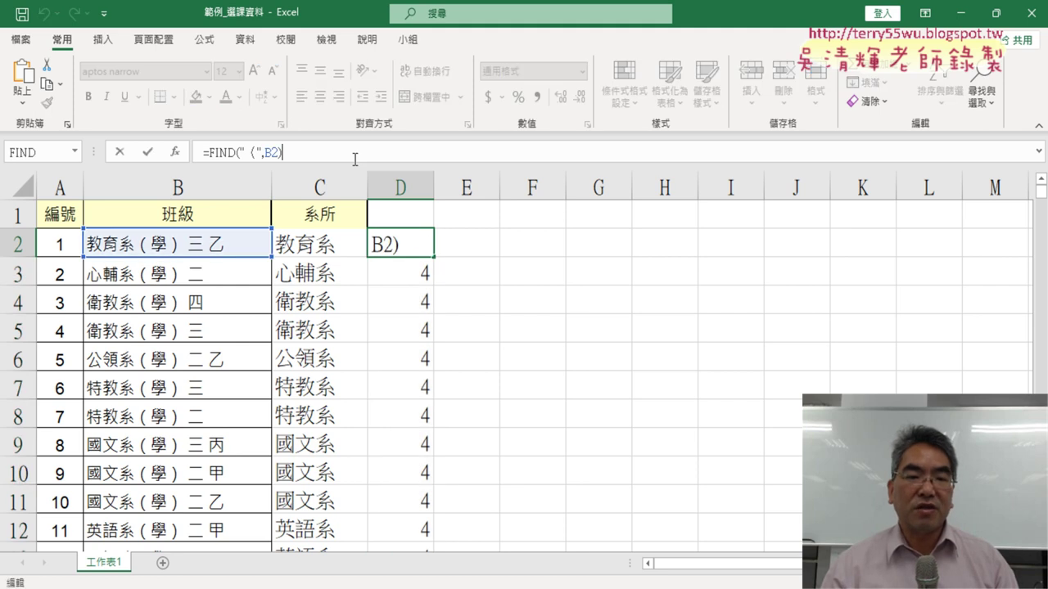
{"action": "type", "text": "-1"}
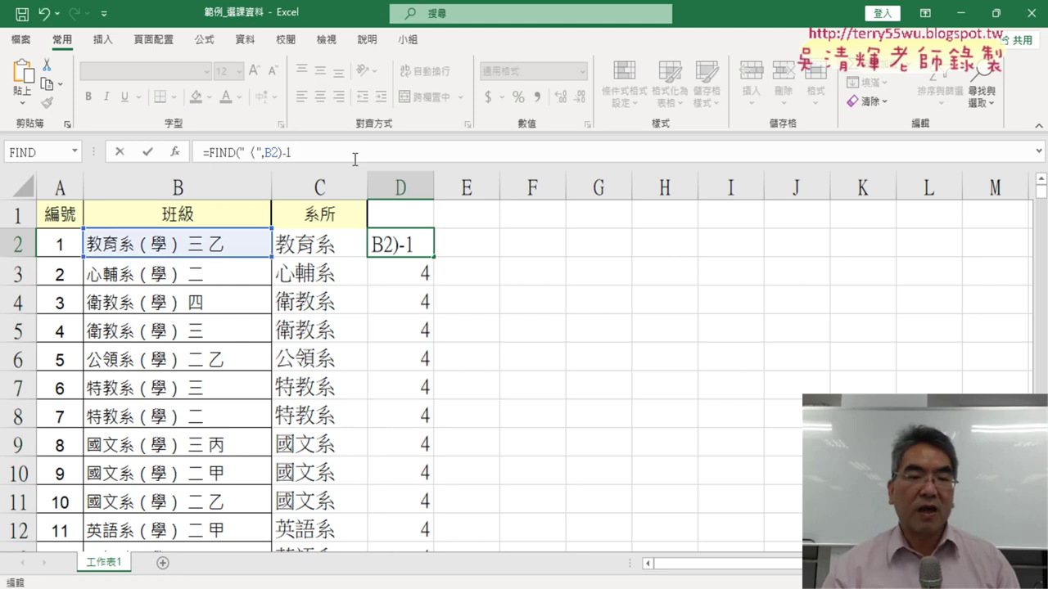
{"action": "left_click", "coordinate": [149, 154]}
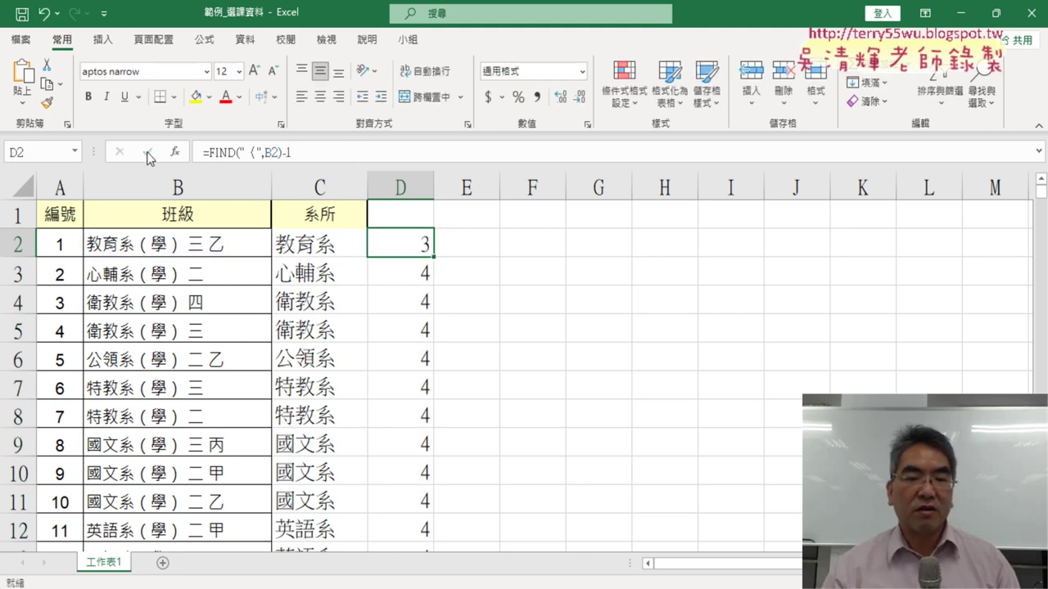
Refill column D through row 52 with =FIND("（",B2)-1, then select its FIND expression in D2
{"action": "double_click", "coordinate": [435, 258]}
{"action": "scroll", "coordinate": [436, 271], "scroll_direction": "down", "scroll_amount": 4}
{"action": "scroll", "coordinate": [438, 272], "scroll_direction": "down", "scroll_amount": 3}
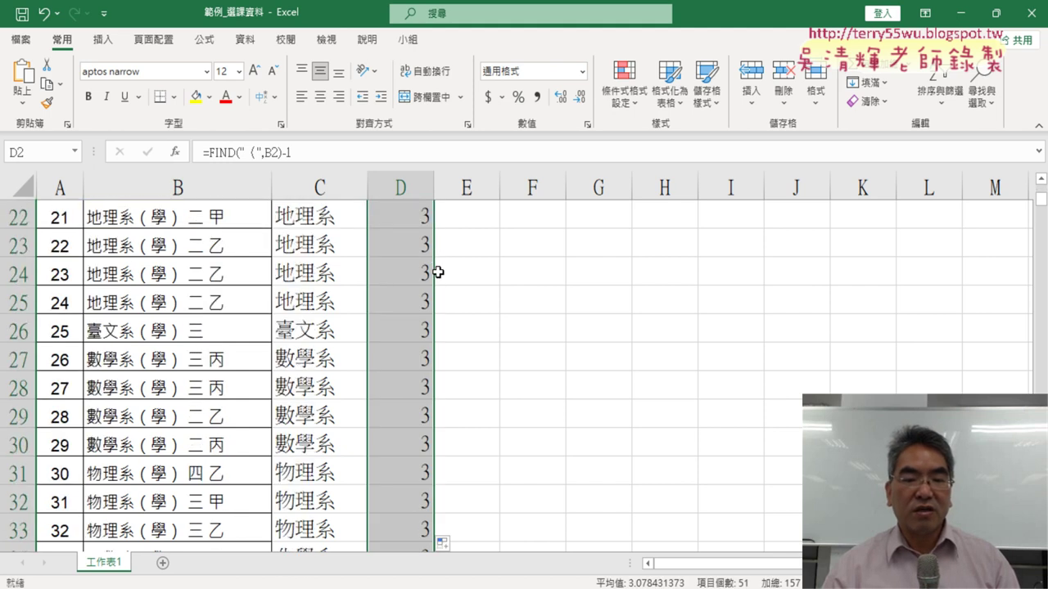
{"action": "scroll", "coordinate": [438, 272], "scroll_direction": "down", "scroll_amount": 6}
{"action": "scroll", "coordinate": [438, 272], "scroll_direction": "down", "scroll_amount": 2}
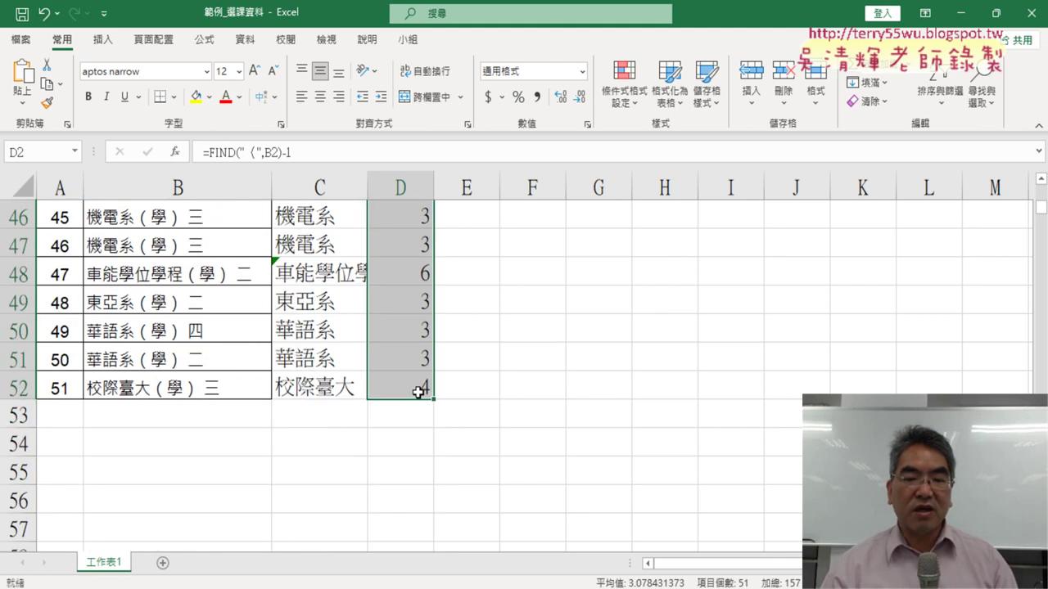
{"action": "scroll", "coordinate": [418, 393], "scroll_direction": "up", "scroll_amount": 5}
{"action": "scroll", "coordinate": [417, 393], "scroll_direction": "up", "scroll_amount": 9}
{"action": "scroll", "coordinate": [418, 393], "scroll_direction": "up", "scroll_amount": 1}
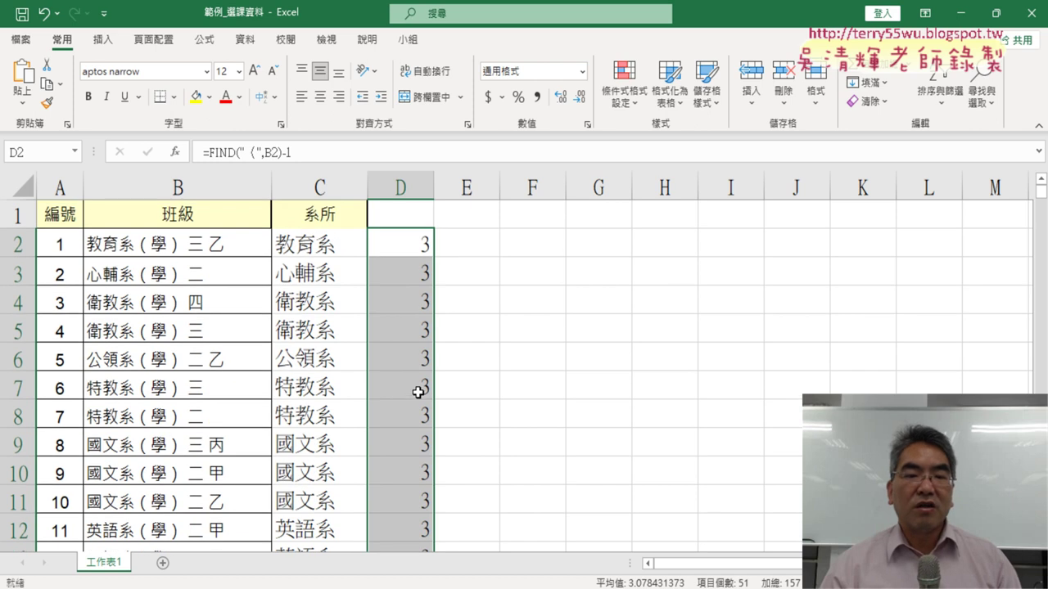
{"action": "left_click", "coordinate": [412, 237]}
{"action": "left_click_drag", "start_coordinate": [315, 154], "coordinate": [213, 162]}
Copy FIND("（",B2)-1 from D2's formula bar
{"action": "right_click", "coordinate": [258, 154]}
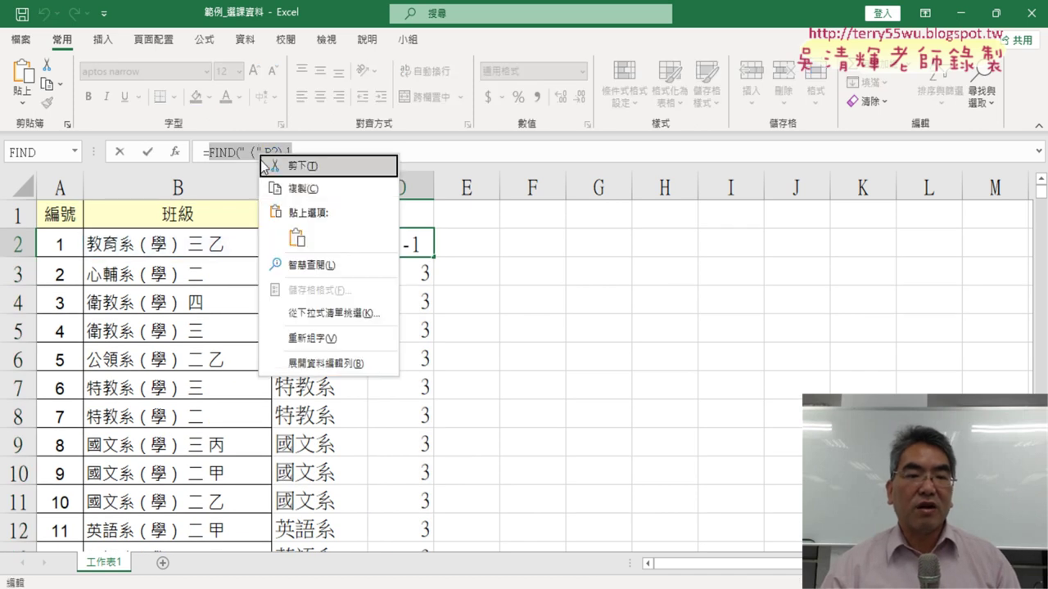
{"action": "left_click", "coordinate": [287, 189]}
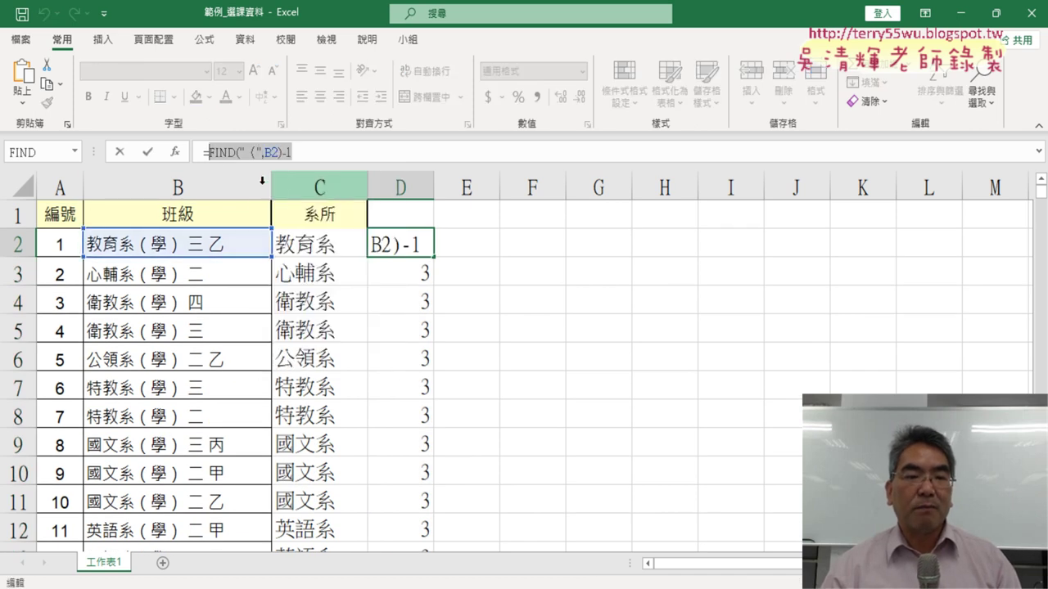
{"action": "left_click", "coordinate": [126, 157]}
Paste it as the Num_chars argument of C2's LEFT formula
{"action": "left_click", "coordinate": [303, 244]}
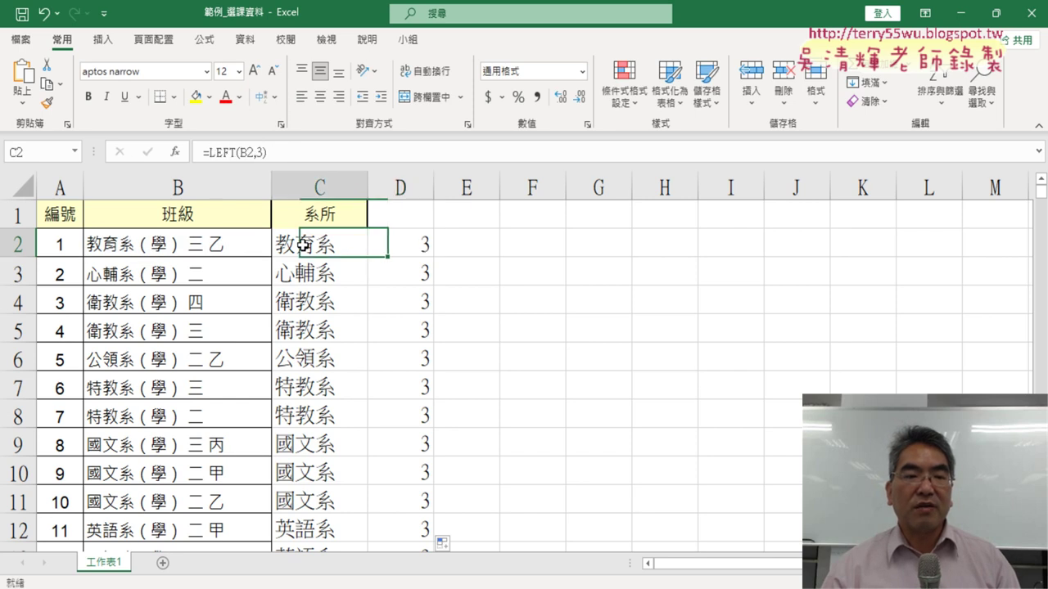
{"action": "left_click", "coordinate": [221, 154]}
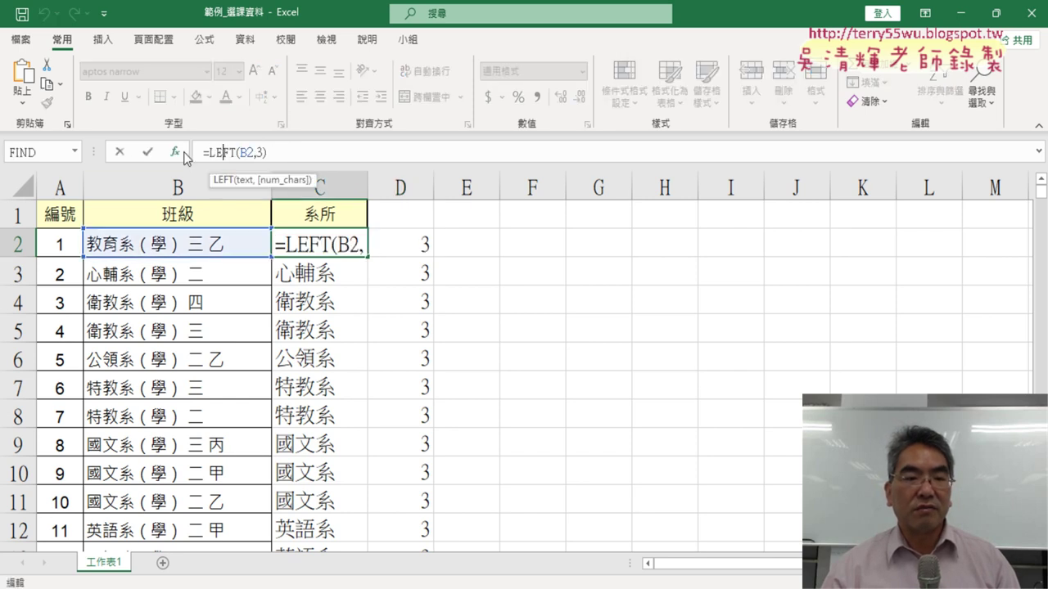
{"action": "left_click", "coordinate": [174, 152]}
{"action": "left_click", "coordinate": [575, 240]}
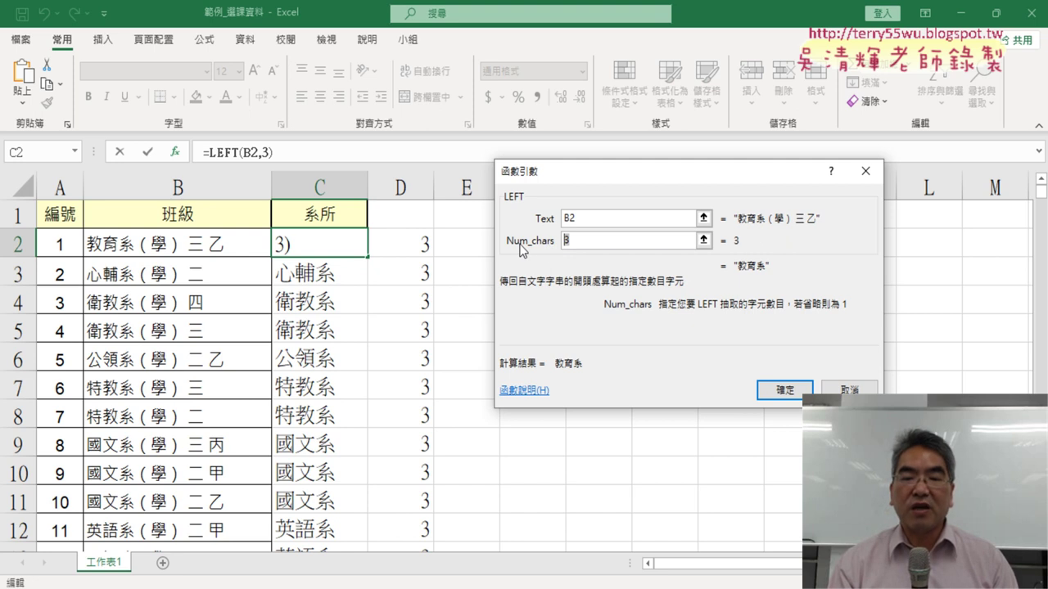
{"action": "right_click", "coordinate": [575, 244]}
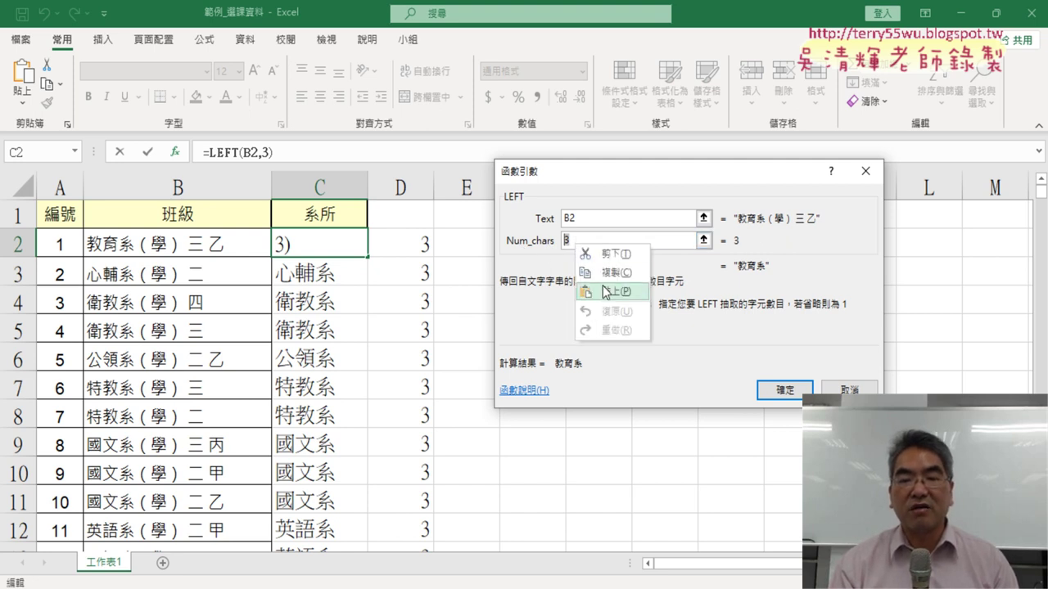
{"action": "left_click", "coordinate": [605, 293]}
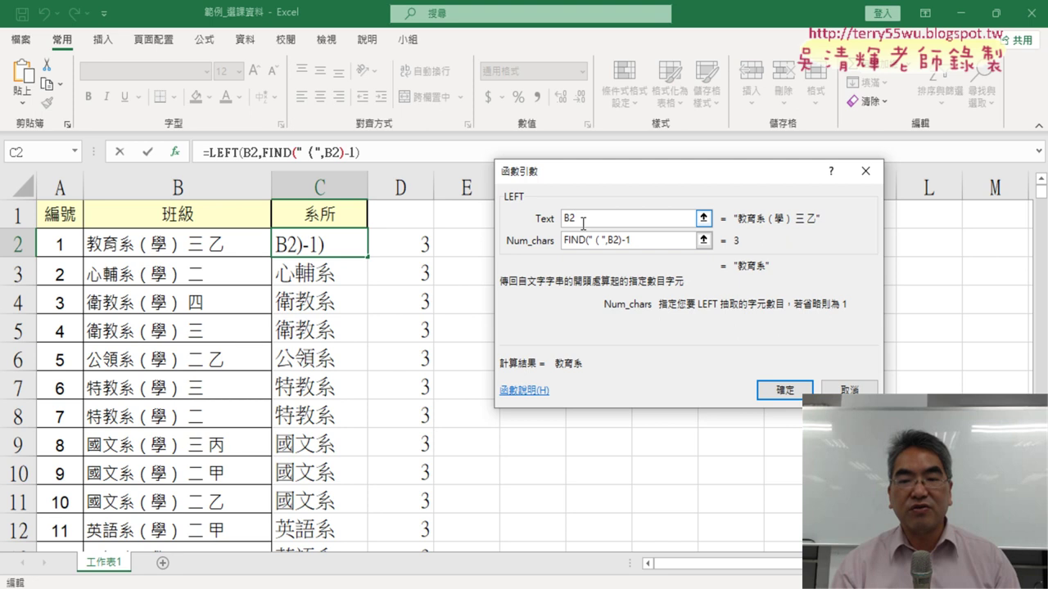
Confirm C2's =LEFT(B2,FIND("（",B2)-1) and fill it down through row 52
{"action": "left_click", "coordinate": [781, 388]}
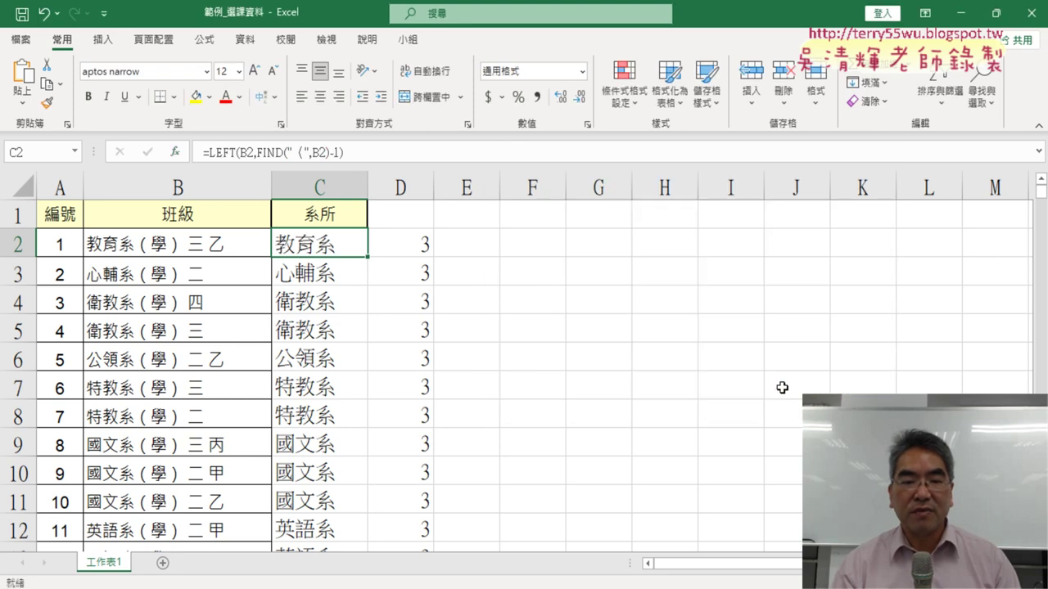
{"action": "double_click", "coordinate": [370, 259]}
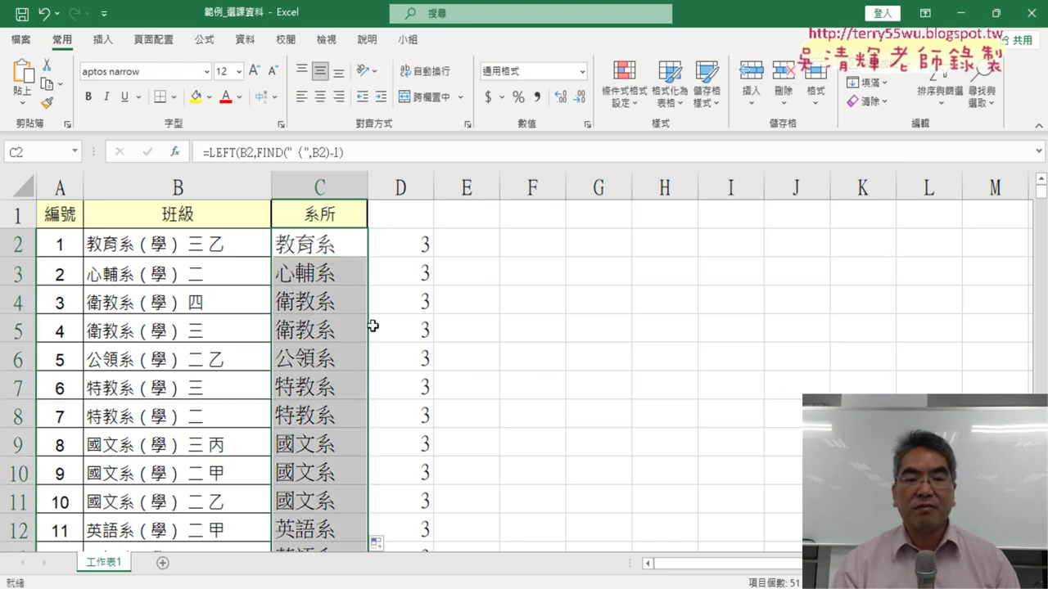
{"action": "scroll", "coordinate": [374, 328], "scroll_direction": "down", "scroll_amount": 4}
{"action": "scroll", "coordinate": [373, 327], "scroll_direction": "down", "scroll_amount": 4}
{"action": "scroll", "coordinate": [373, 360], "scroll_direction": "down", "scroll_amount": 7}
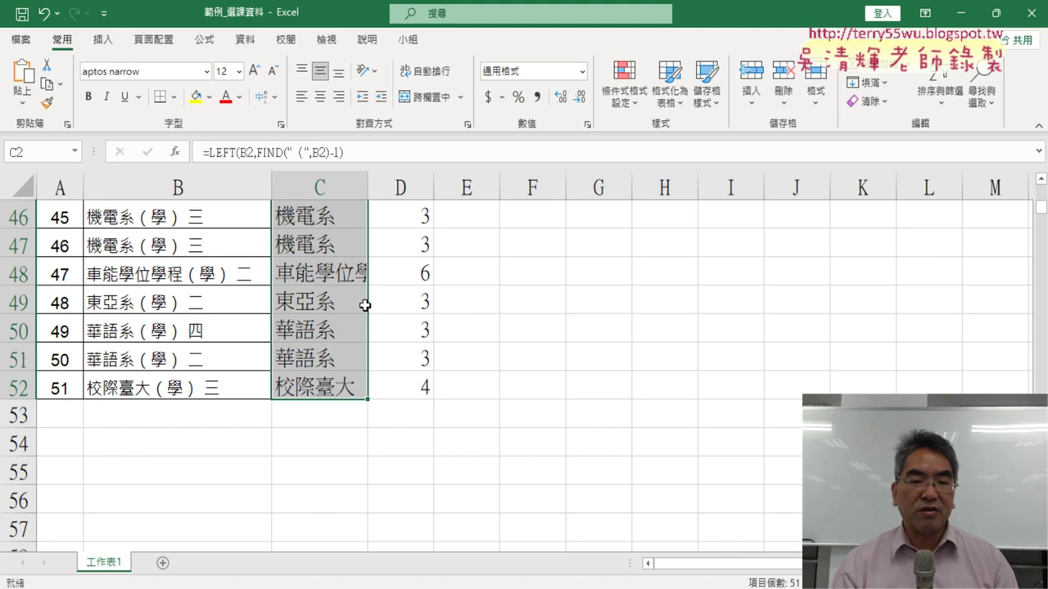
AutoFit column C for 車能學位學程 and check C48, C52, then C2
{"action": "double_click", "coordinate": [368, 188]}
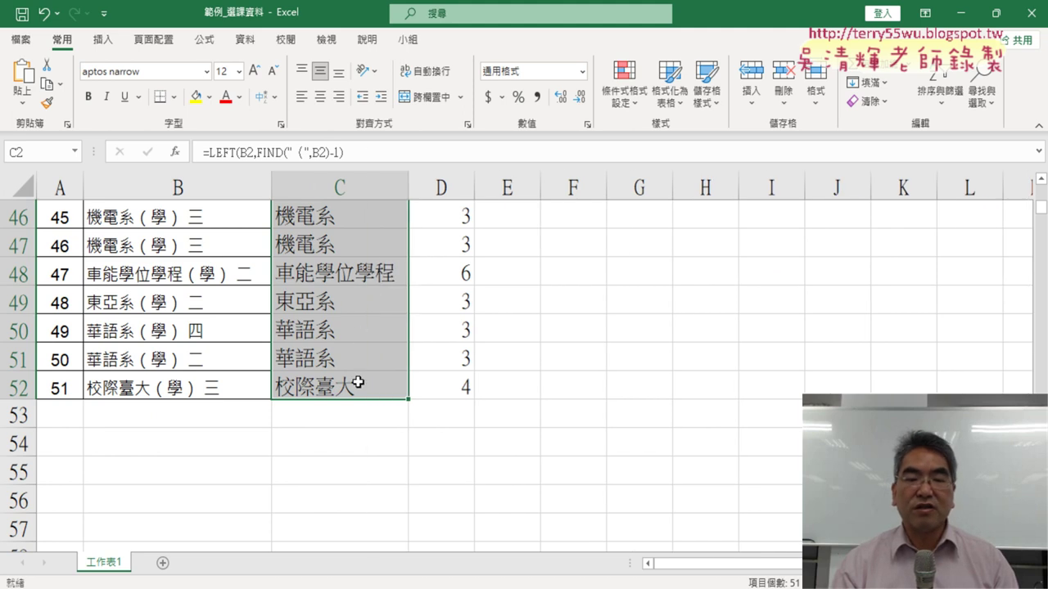
{"action": "left_click", "coordinate": [359, 266]}
{"action": "left_click", "coordinate": [353, 392]}
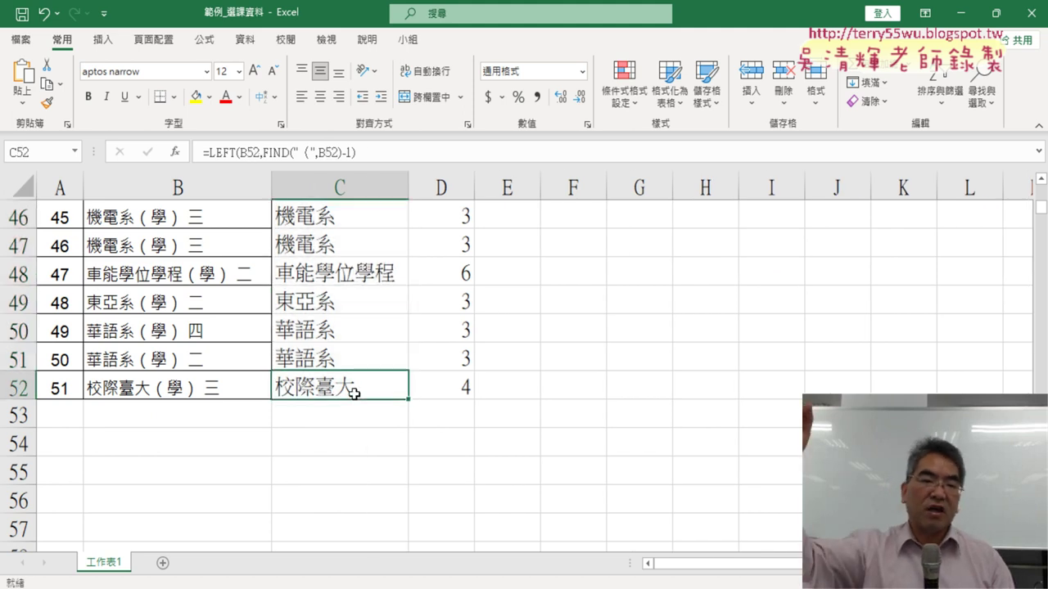
{"action": "scroll", "coordinate": [353, 394], "scroll_direction": "up", "scroll_amount": 5}
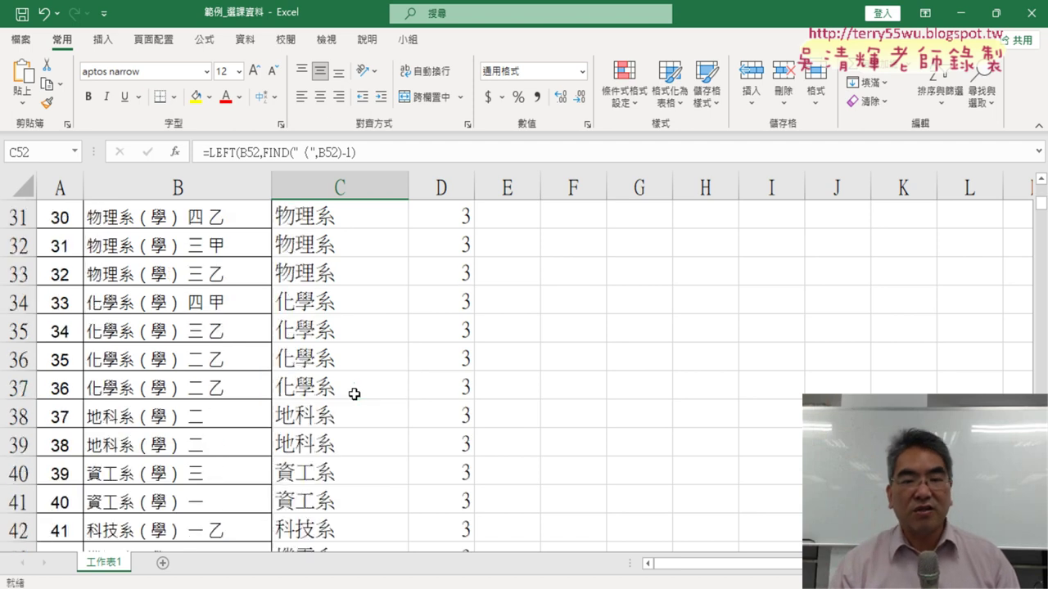
{"action": "scroll", "coordinate": [353, 393], "scroll_direction": "up", "scroll_amount": 10}
{"action": "left_click", "coordinate": [351, 245]}
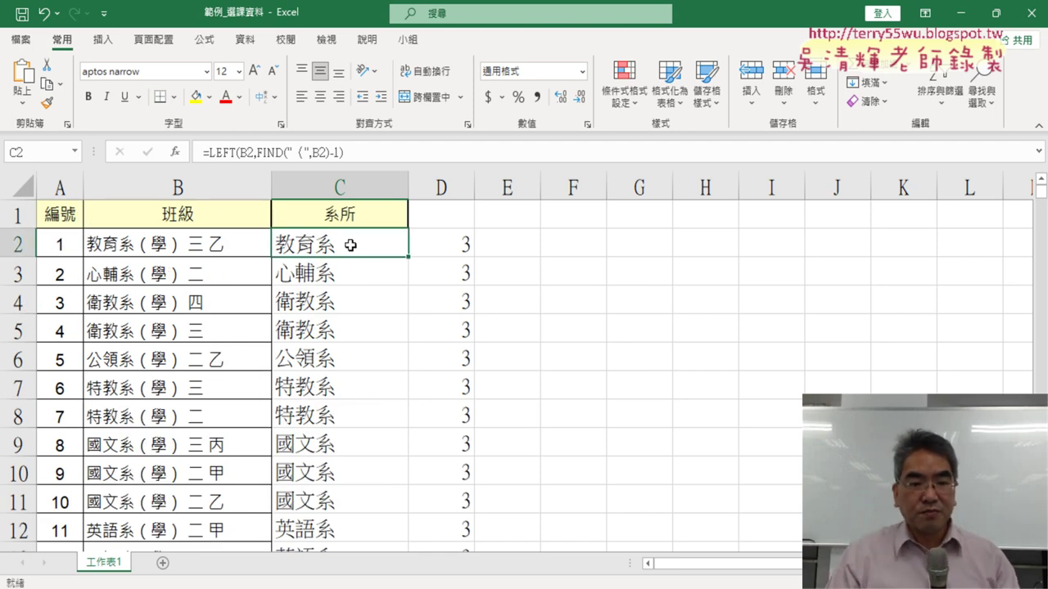
Show C2's LEFT arguments and highlight Num_chars FIND("（",B2)-1, which evaluates to 3
{"action": "left_click", "coordinate": [229, 154]}
{"action": "left_click", "coordinate": [171, 154]}
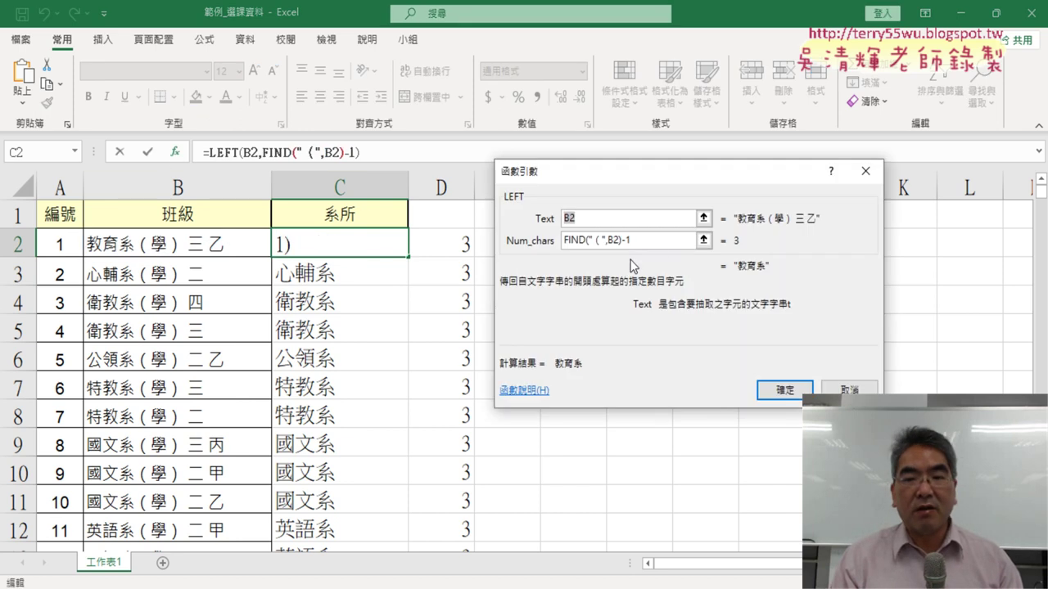
{"action": "left_click_drag", "start_coordinate": [660, 182], "coordinate": [727, 167]}
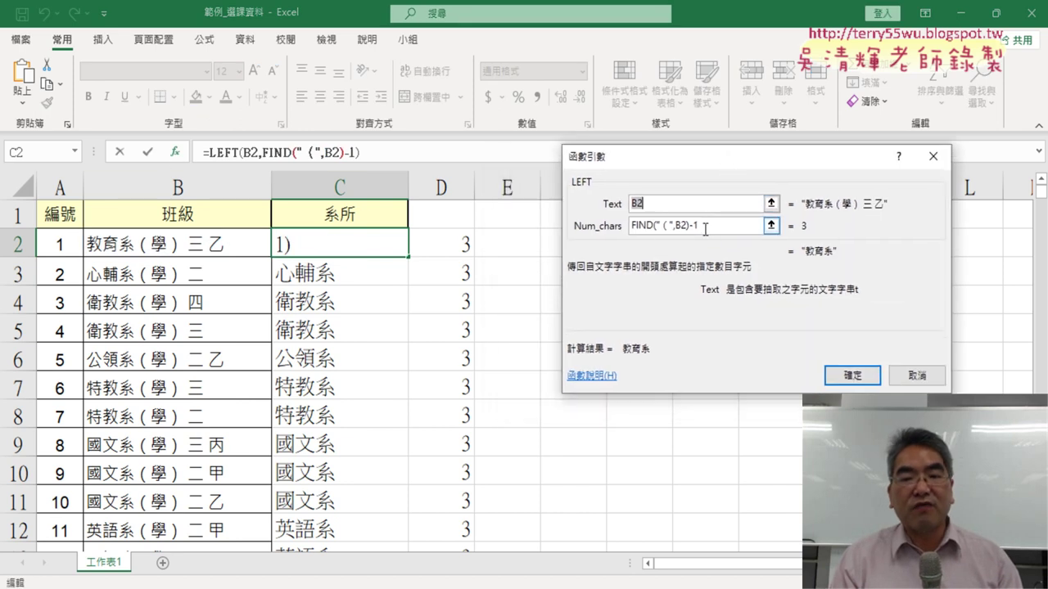
{"action": "left_click_drag", "start_coordinate": [762, 226], "coordinate": [627, 235]}
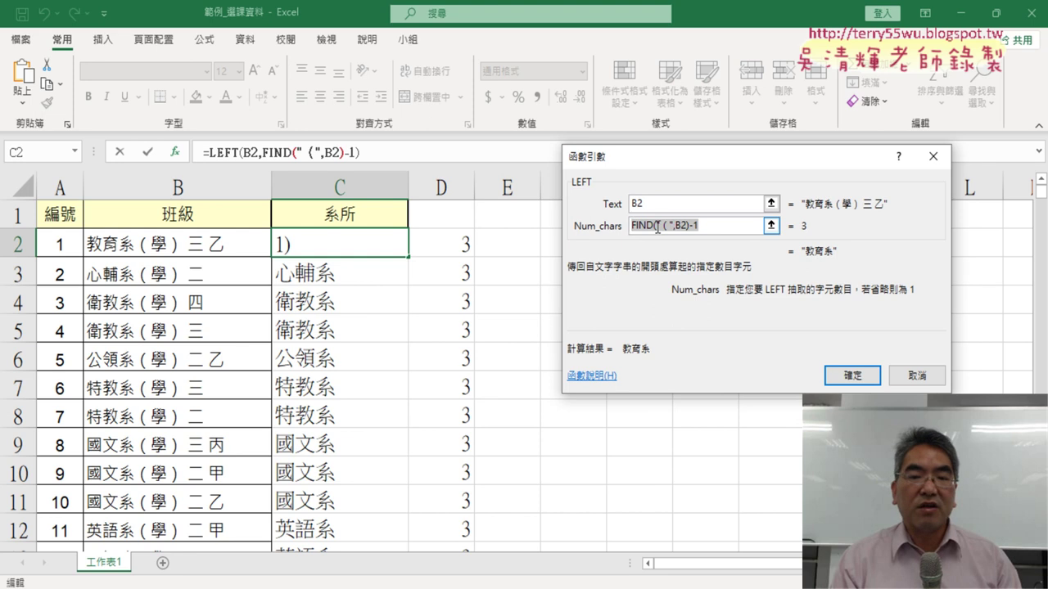